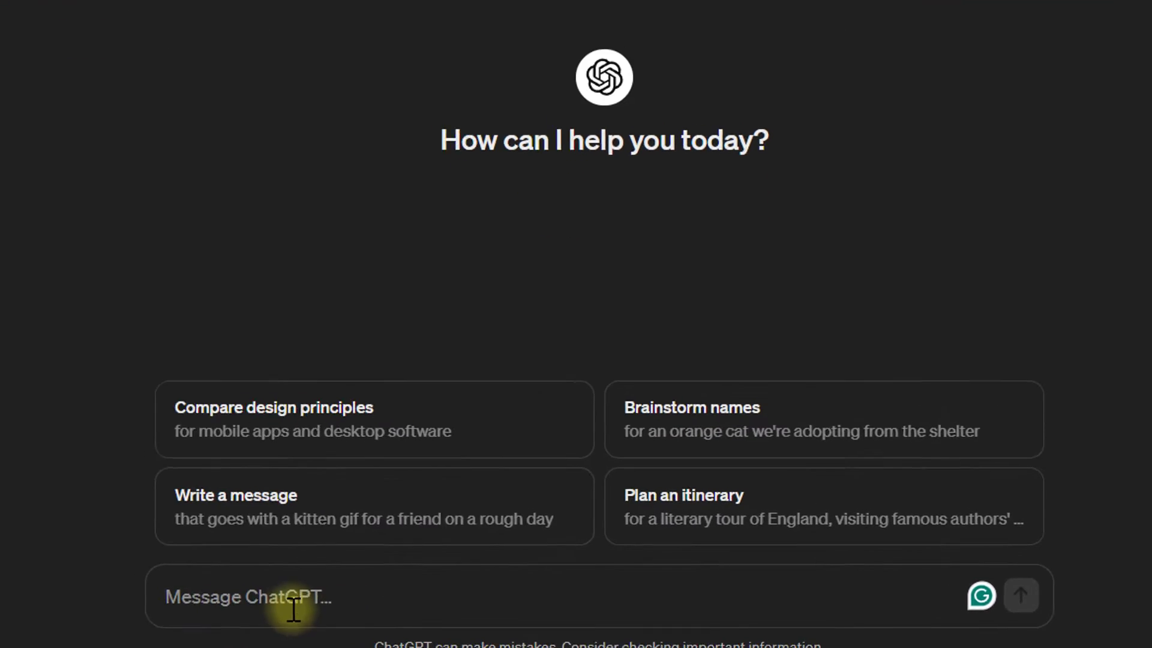
Start a prompt asking to create VBA code for creating a PowerPoint Presentation on 'Benefits of Yoga and Exercise'
{"action": "left_click", "coordinate": [480, 582]}
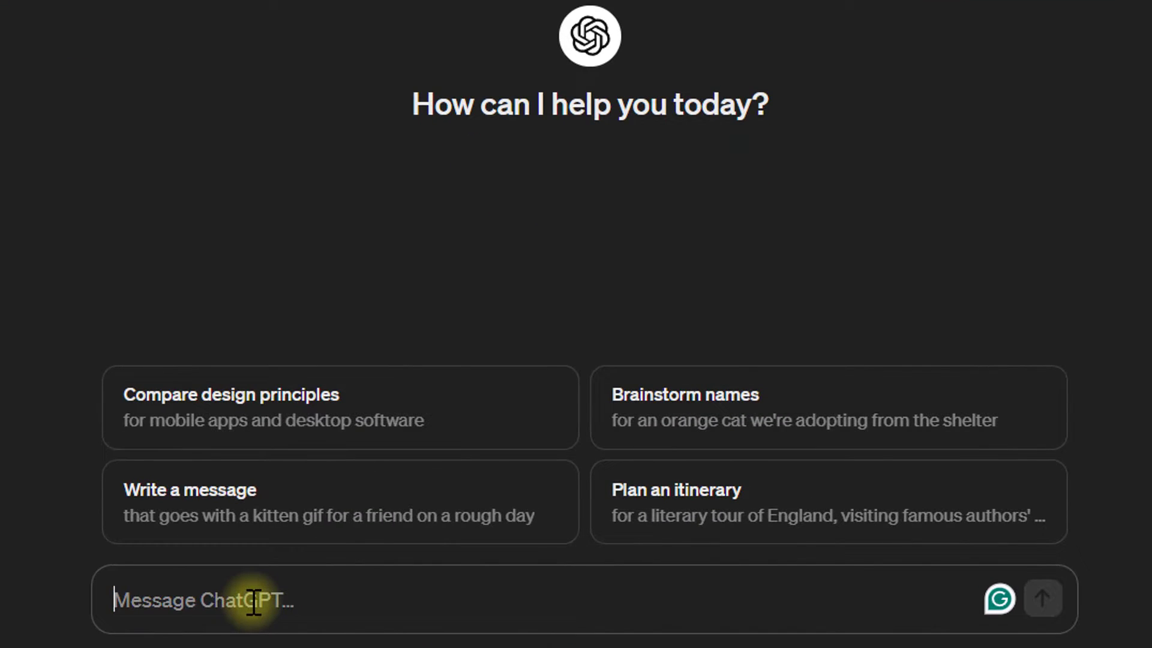
{"action": "type", "text": "Create"}
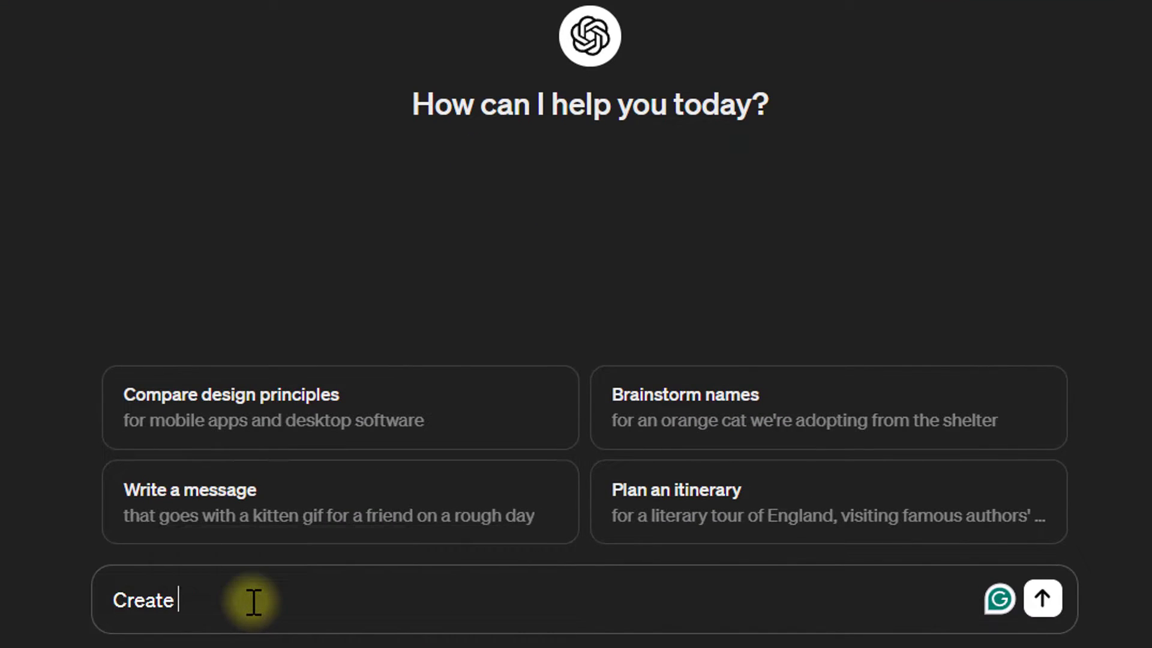
{"action": "type", "text": " VBA "}
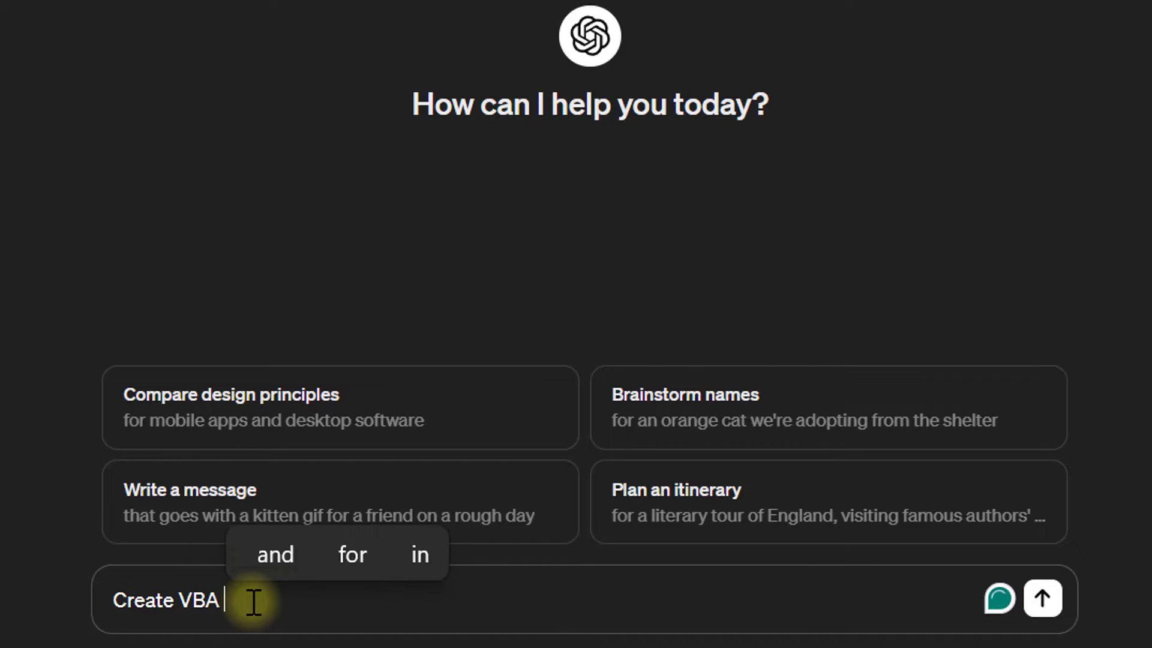
{"action": "type", "text": "code for mak"}
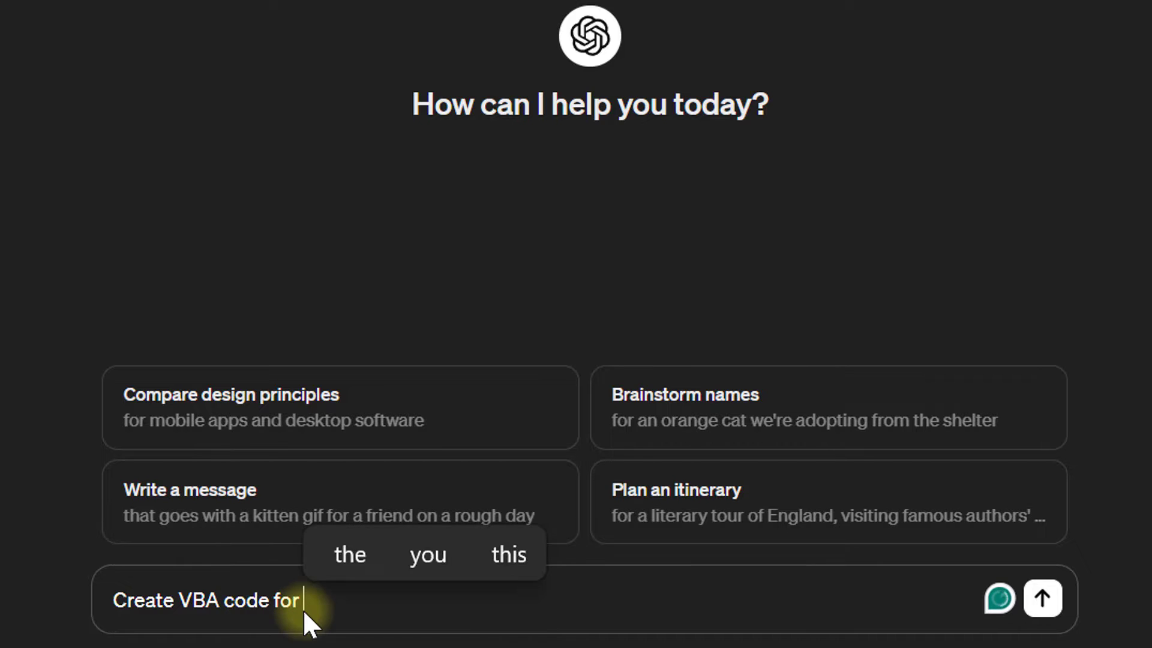
{"action": "key", "text": "BackSpace"}
{"action": "key", "text": "BackSpace"}
{"action": "key", "text": "BackSpace"}
{"action": "type", "text": "creating PowerPoint Presentation "}
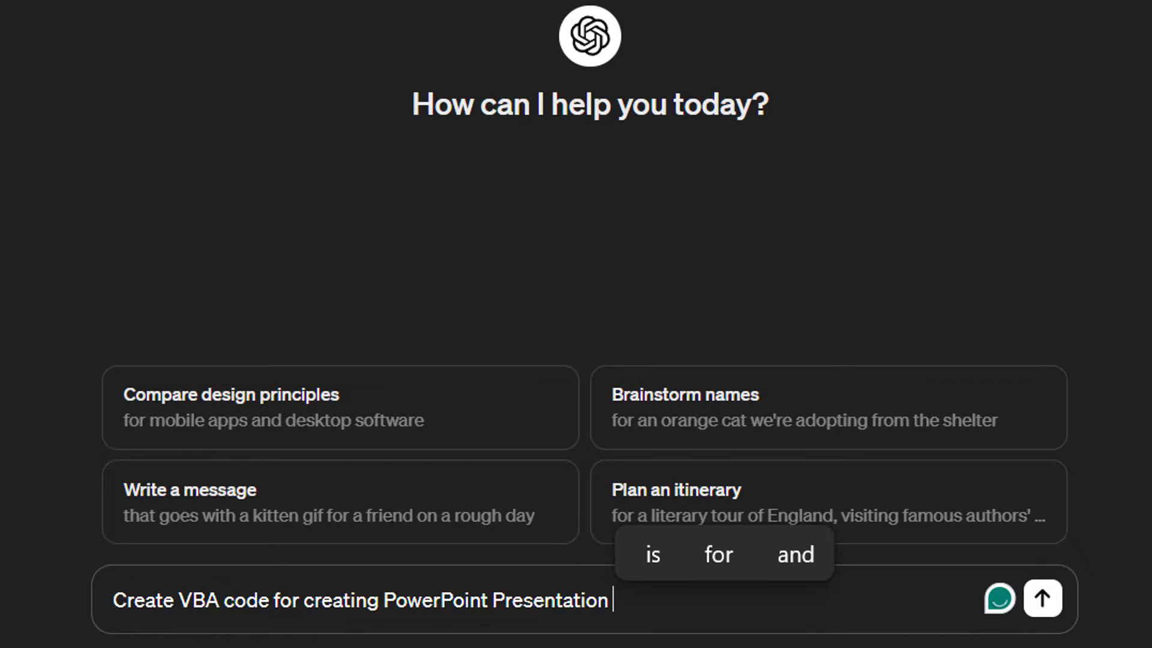
{"action": "type", "text": "on 'Benefits of Yoga and Exercise"}
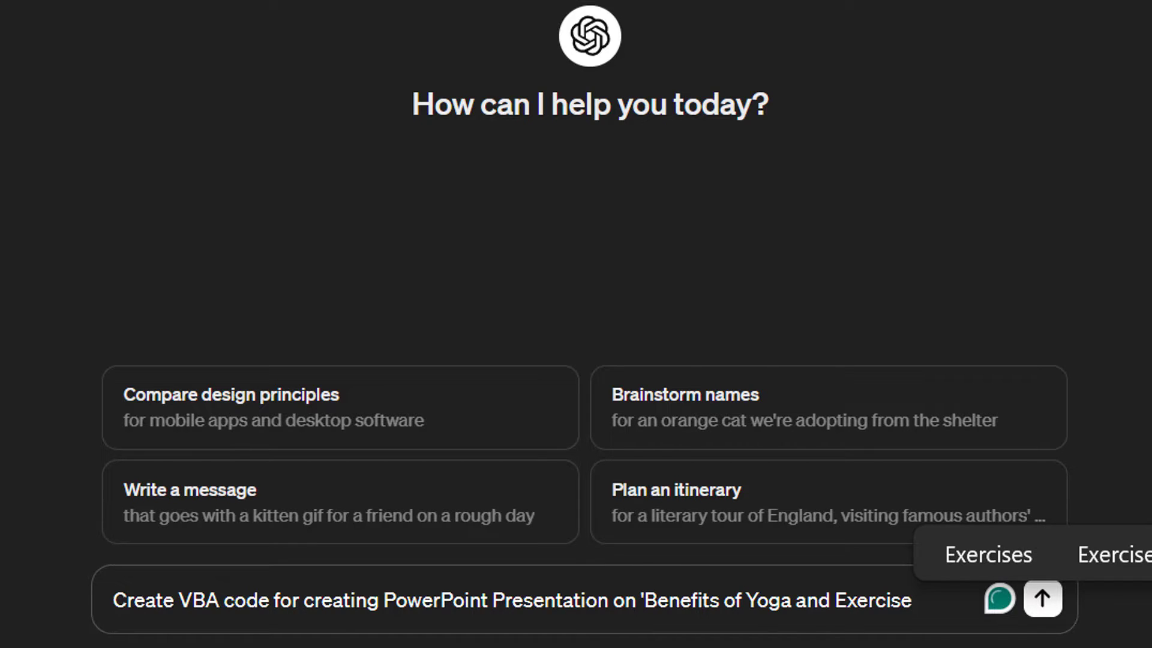
{"action": "type", "text": "\""}
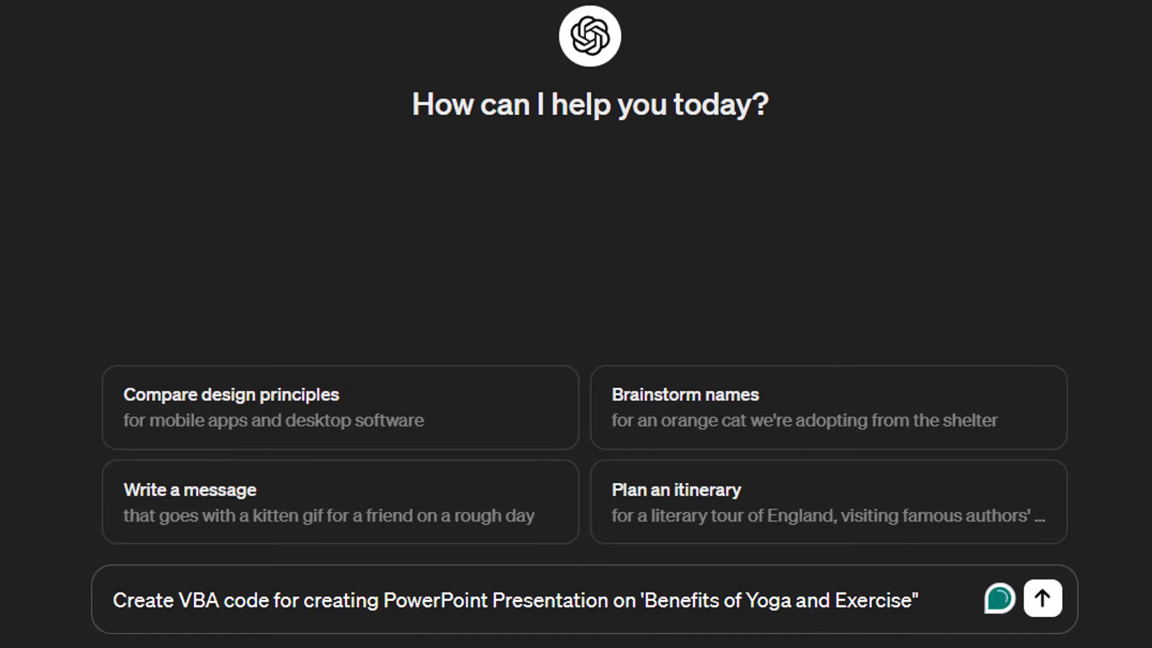
Add to the prompt that 5 slides are wanted with a detailed explanation of each point, and send it
{"action": "type", "text": " and make I want to make 5"}
{"action": "type", "text": " slides"}
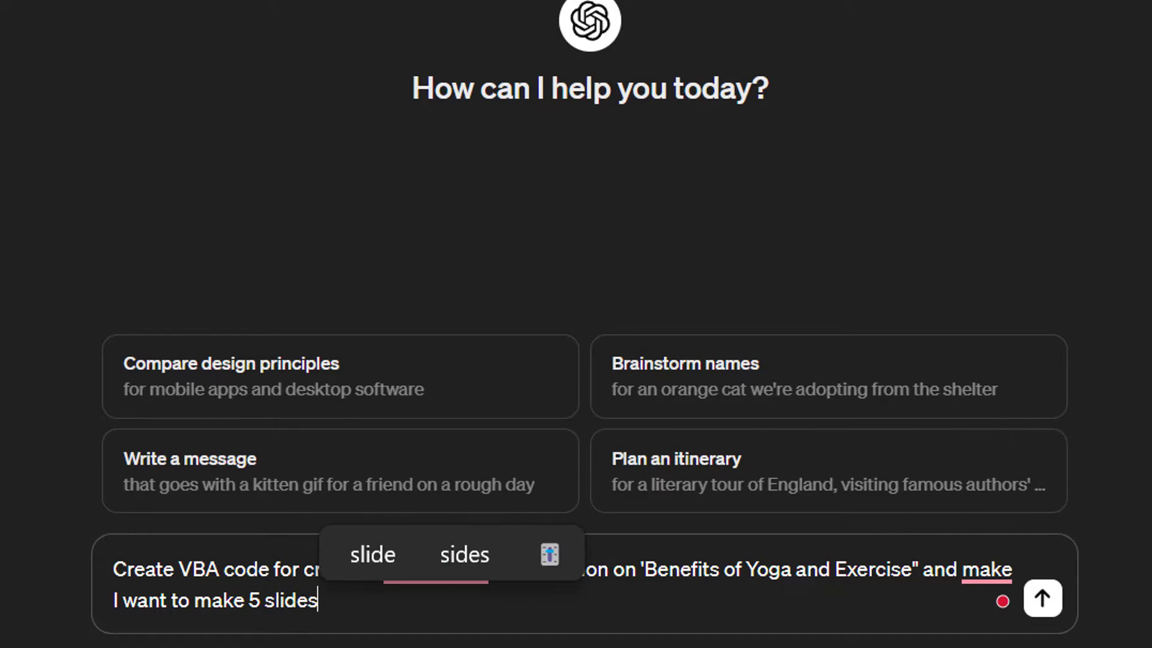
{"action": "type", "text": ". "}
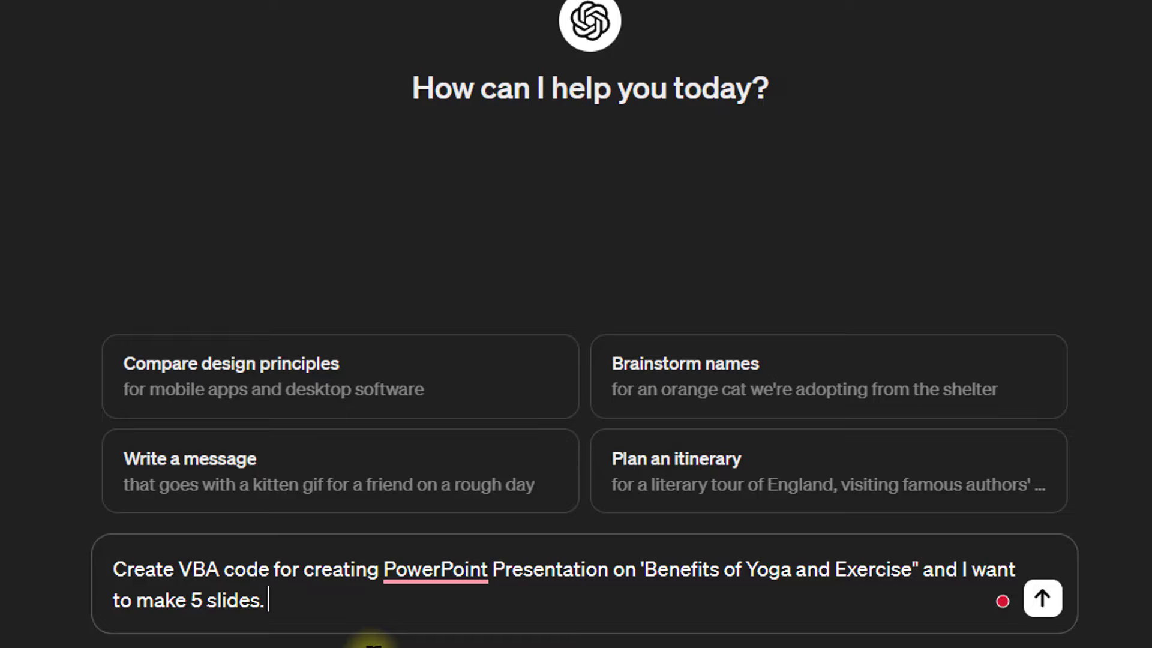
{"action": "type", "text": "Also include detailed explanation of each point"}
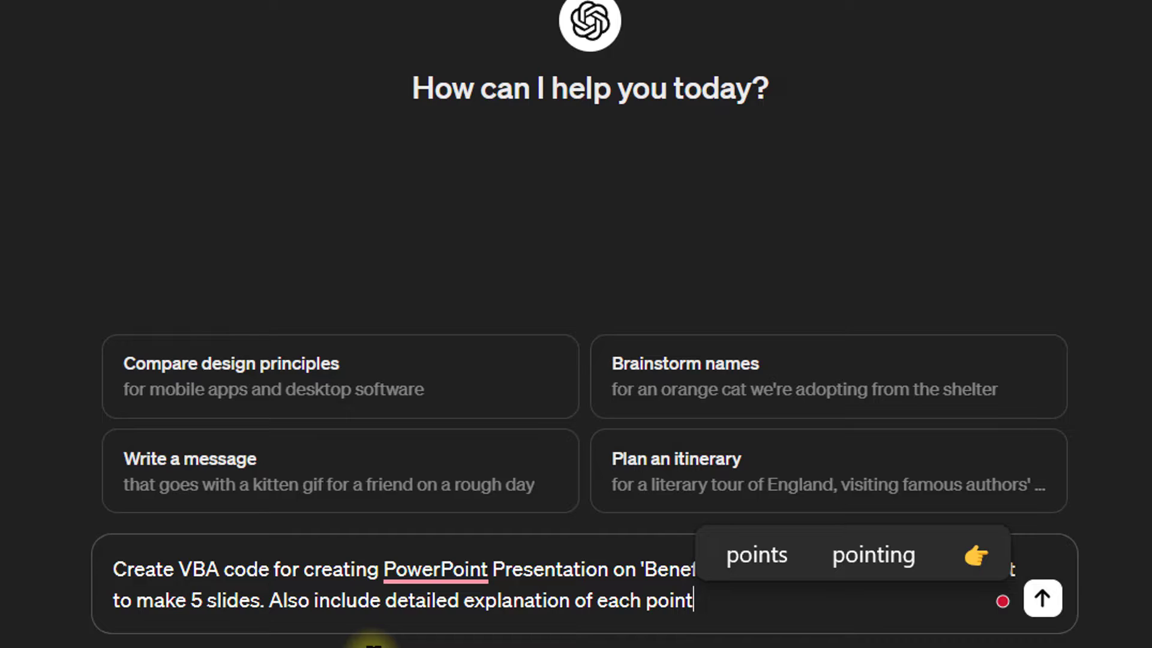
{"action": "type", "text": "."}
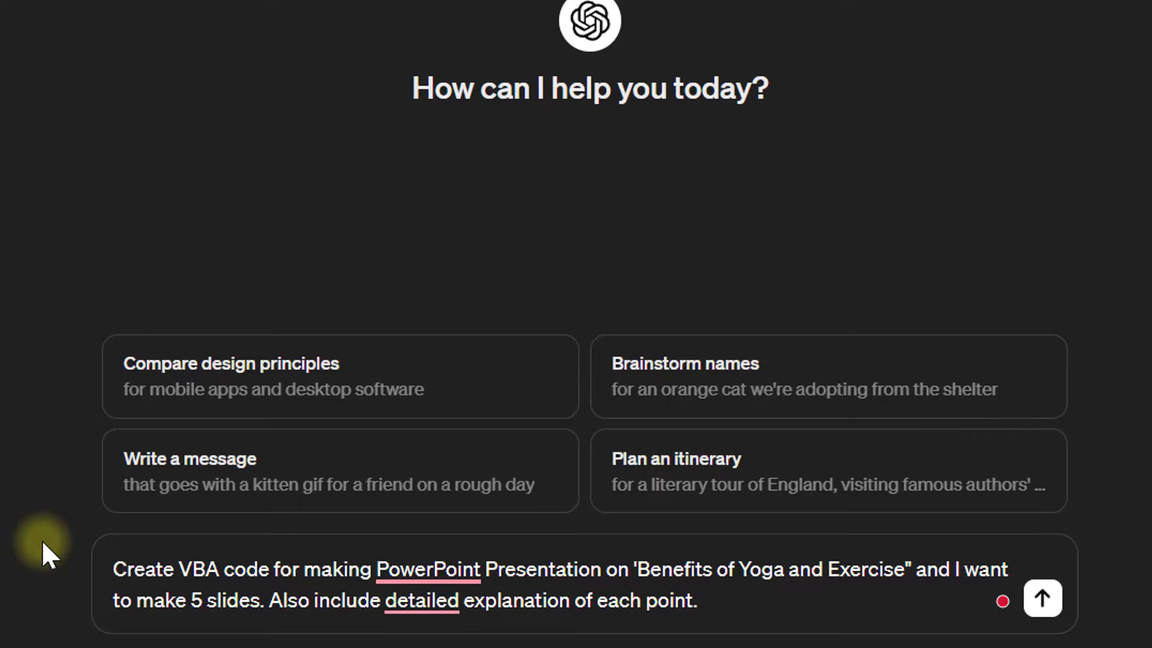
{"action": "left_click", "coordinate": [707, 603]}
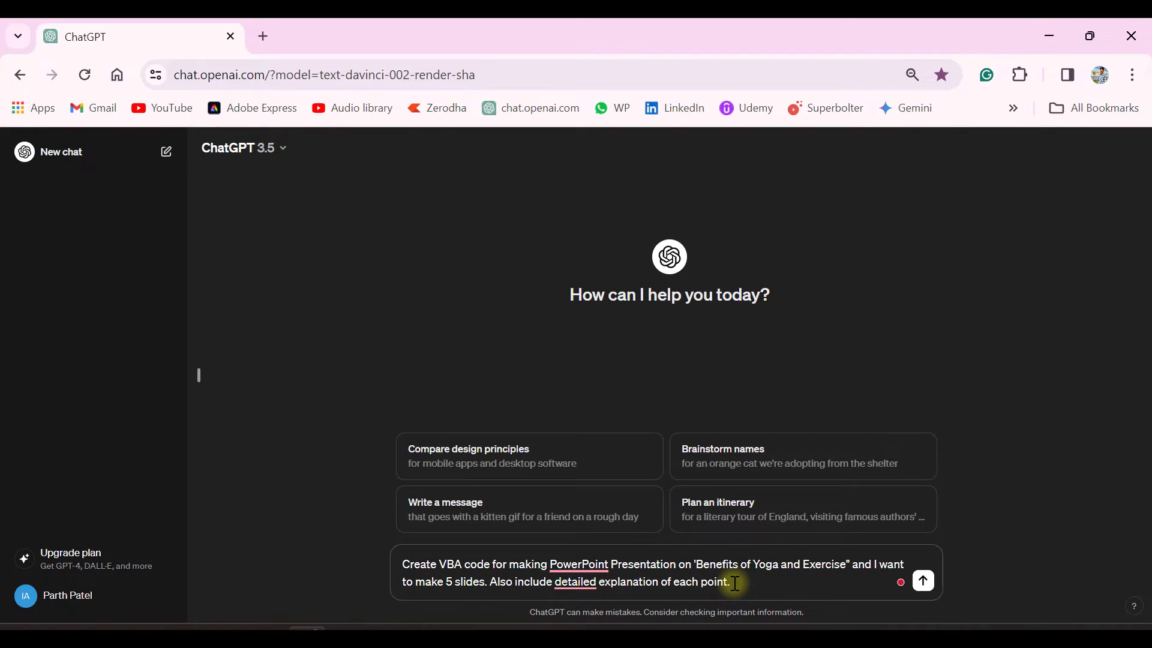
{"action": "key", "text": "Return"}
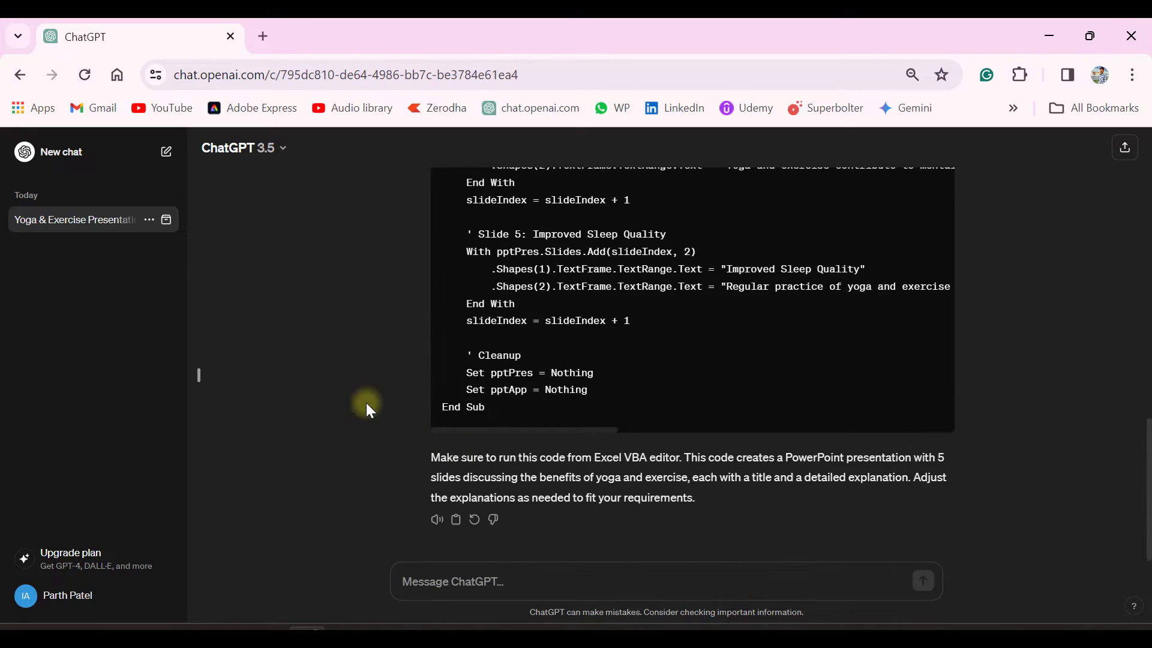
Review the generated VBA code, examining the title and explanation lines of each slide, such as Slide 3: Physical Fitness
{"action": "scroll", "coordinate": [367, 406], "scroll_direction": "up", "scroll_amount": 7}
{"action": "scroll", "coordinate": [366, 405], "scroll_direction": "up", "scroll_amount": 6}
{"action": "scroll", "coordinate": [367, 407], "scroll_direction": "down", "scroll_amount": 7}
{"action": "scroll", "coordinate": [367, 407], "scroll_direction": "up", "scroll_amount": 3}
{"action": "scroll", "coordinate": [367, 407], "scroll_direction": "down", "scroll_amount": 5}
{"action": "scroll", "coordinate": [367, 407], "scroll_direction": "down", "scroll_amount": 1}
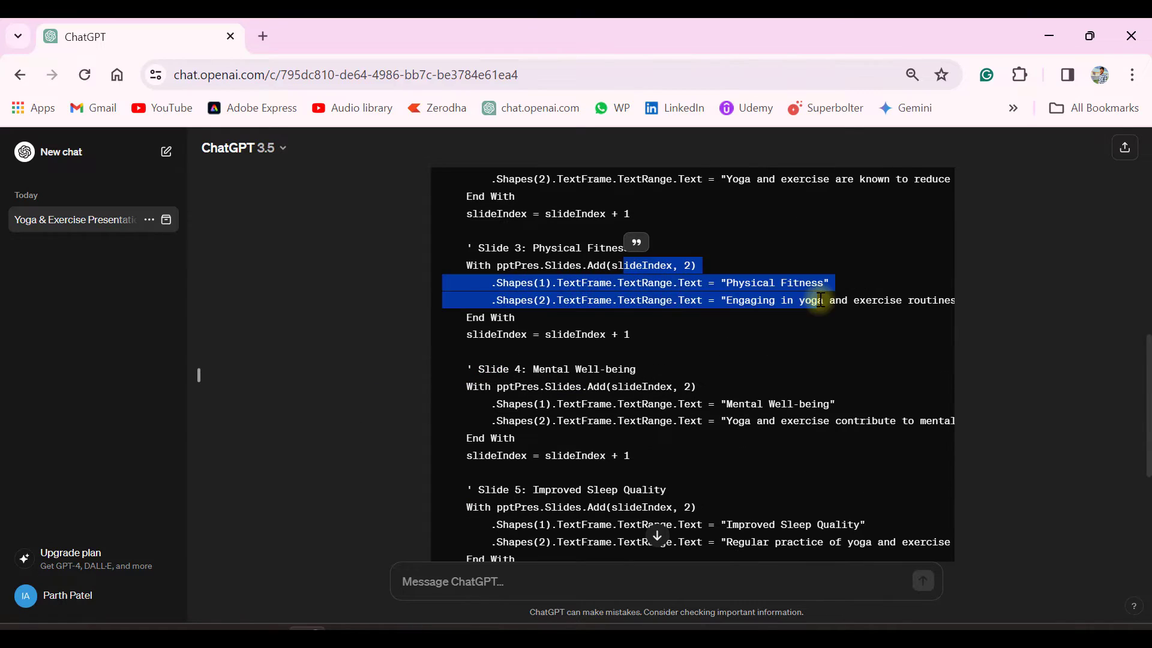
{"action": "left_click", "coordinate": [407, 285]}
{"action": "left_click_drag", "start_coordinate": [570, 253], "coordinate": [841, 293]}
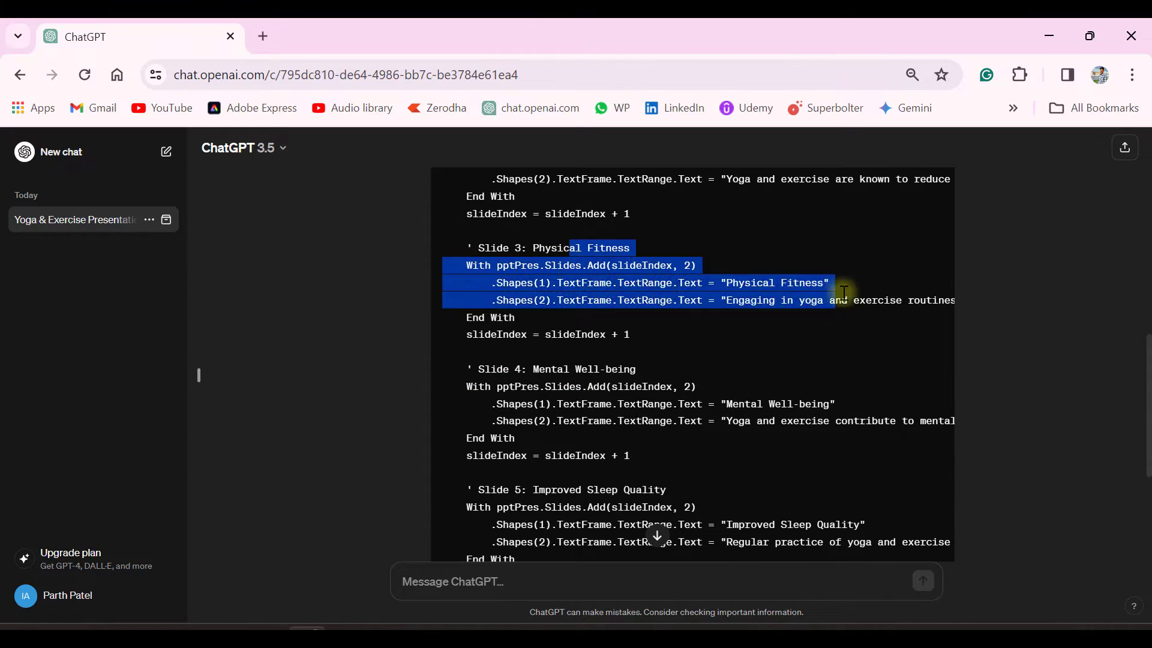
{"action": "left_click", "coordinate": [314, 354]}
{"action": "scroll", "coordinate": [315, 354], "scroll_direction": "up", "scroll_amount": 8}
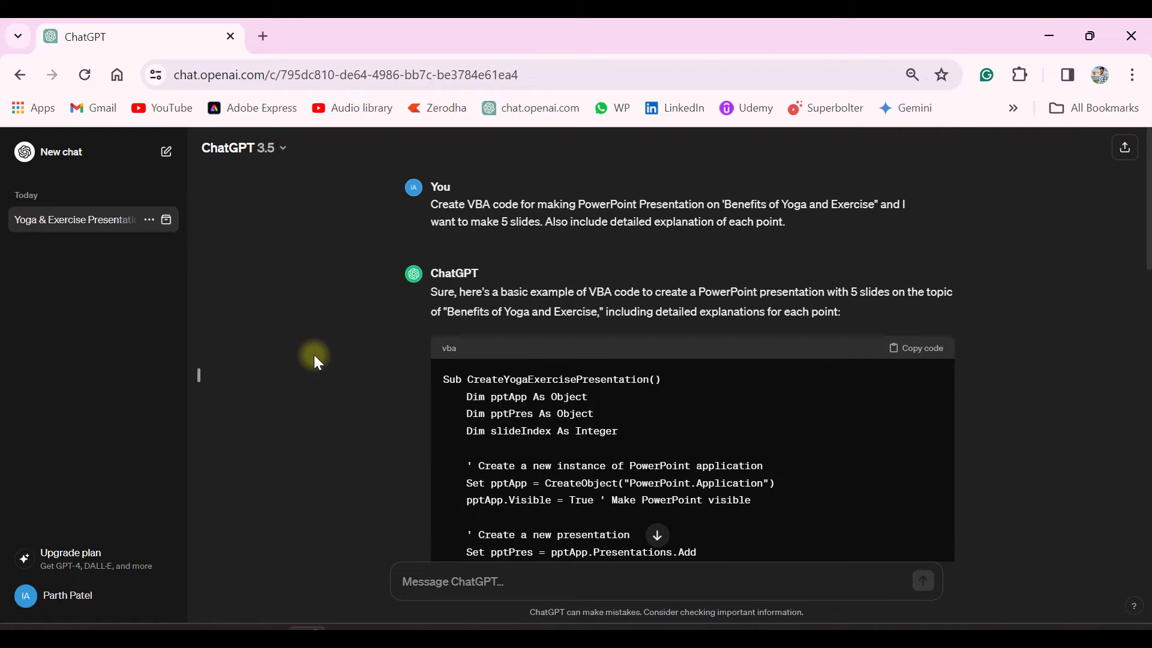
Copy the generated VBA code, then create a blank presentation in PowerPoint with the Developer commands shown
{"action": "left_click", "coordinate": [910, 357]}
{"action": "left_click", "coordinate": [270, 622]}
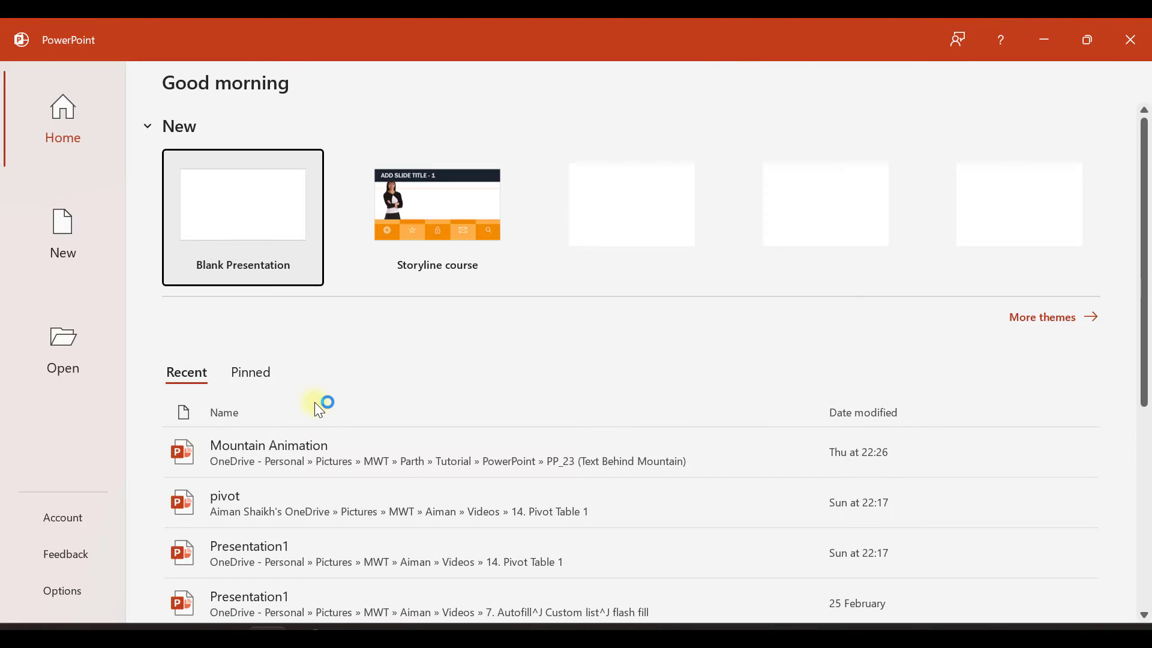
{"action": "left_click", "coordinate": [246, 216]}
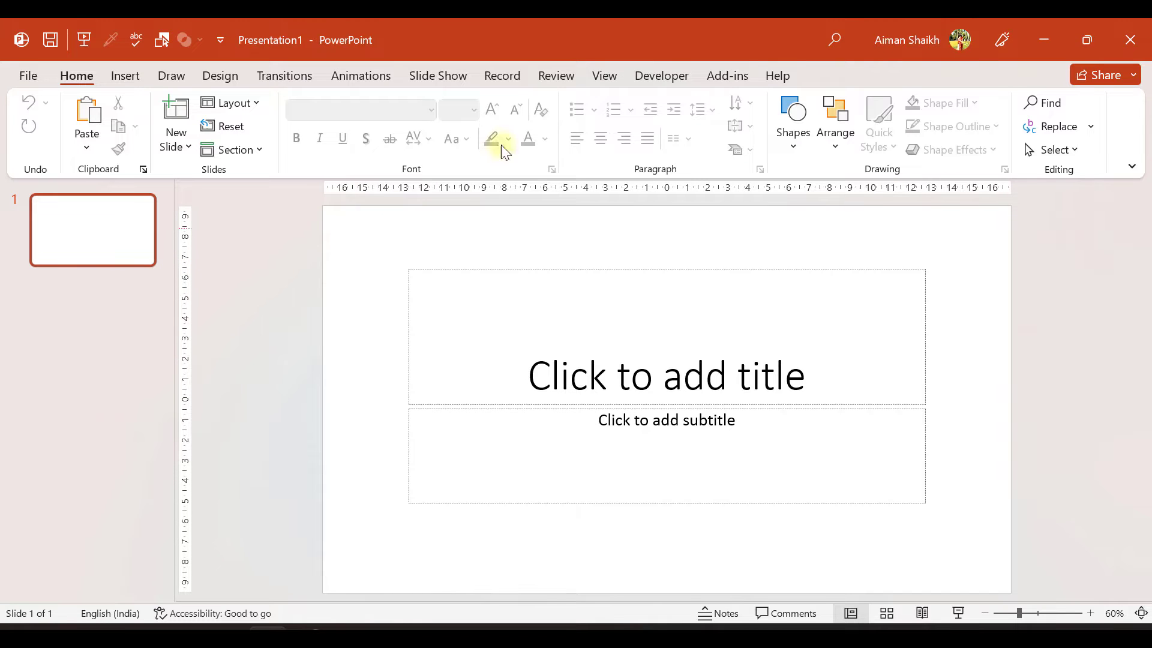
{"action": "left_click", "coordinate": [662, 76]}
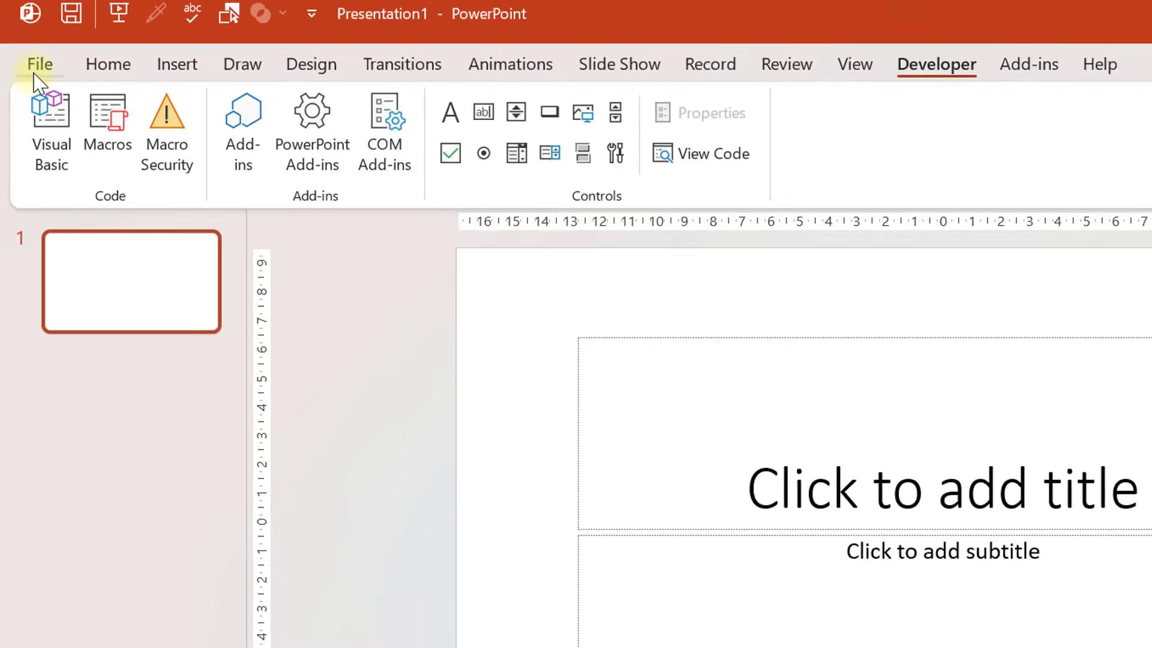
Open the ribbon customization options and list All Tabs to find the Developer entry
{"action": "left_click", "coordinate": [33, 75]}
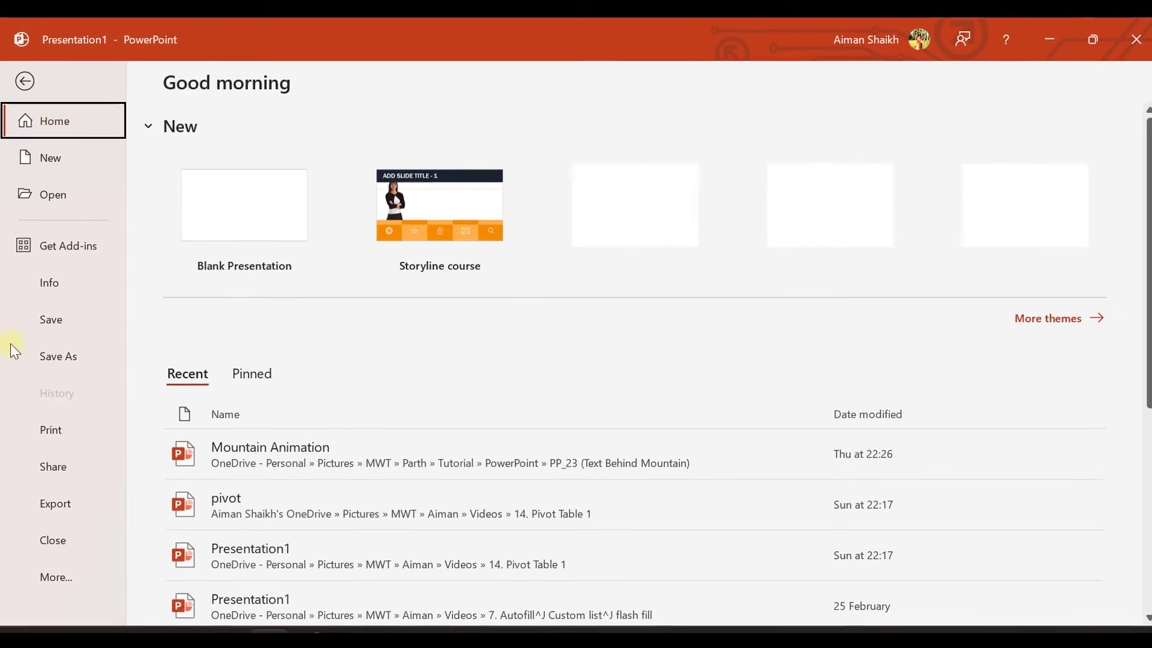
{"action": "left_click", "coordinate": [27, 560]}
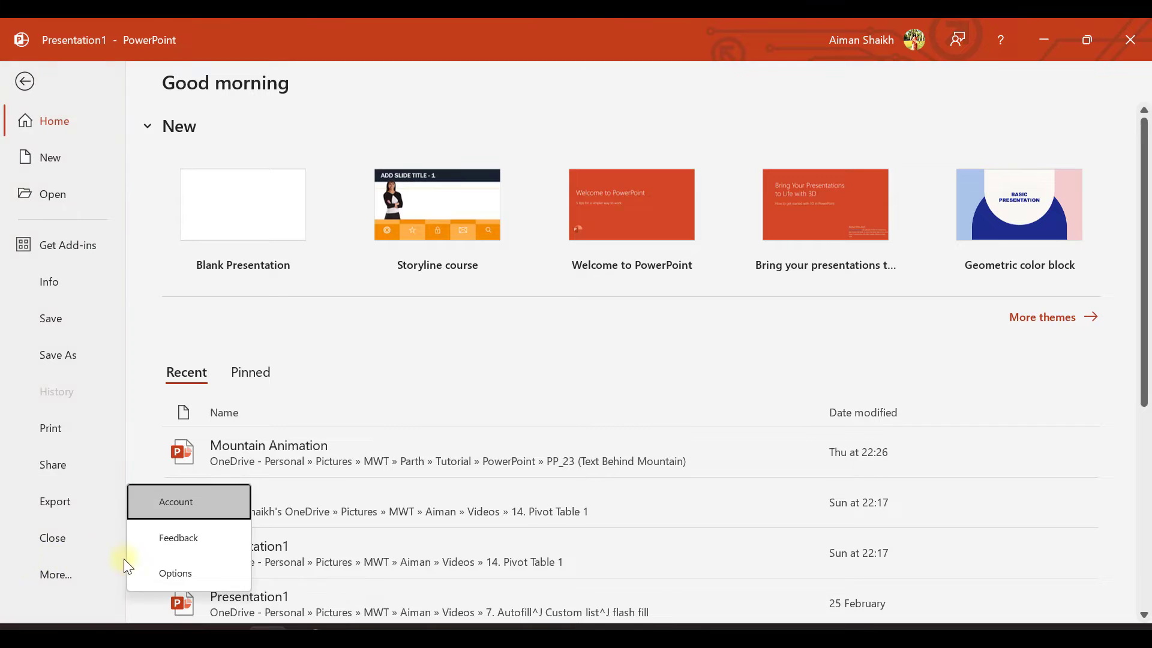
{"action": "left_click", "coordinate": [168, 571]}
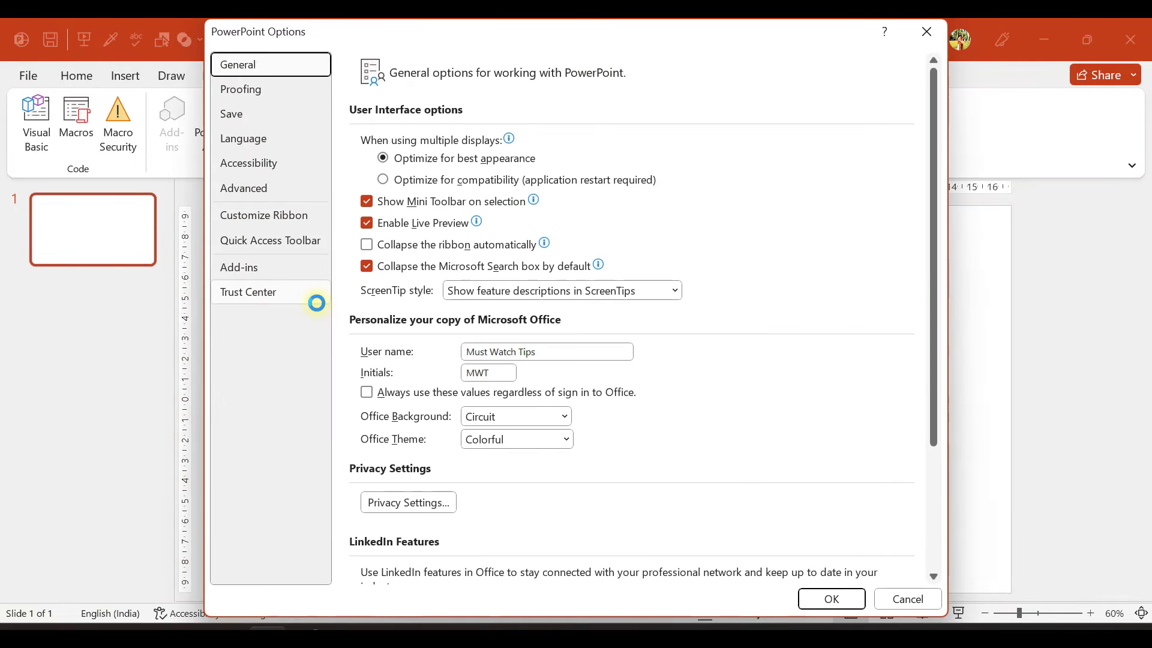
{"action": "left_click", "coordinate": [268, 220]}
{"action": "scroll", "coordinate": [740, 362], "scroll_direction": "up", "scroll_amount": 1}
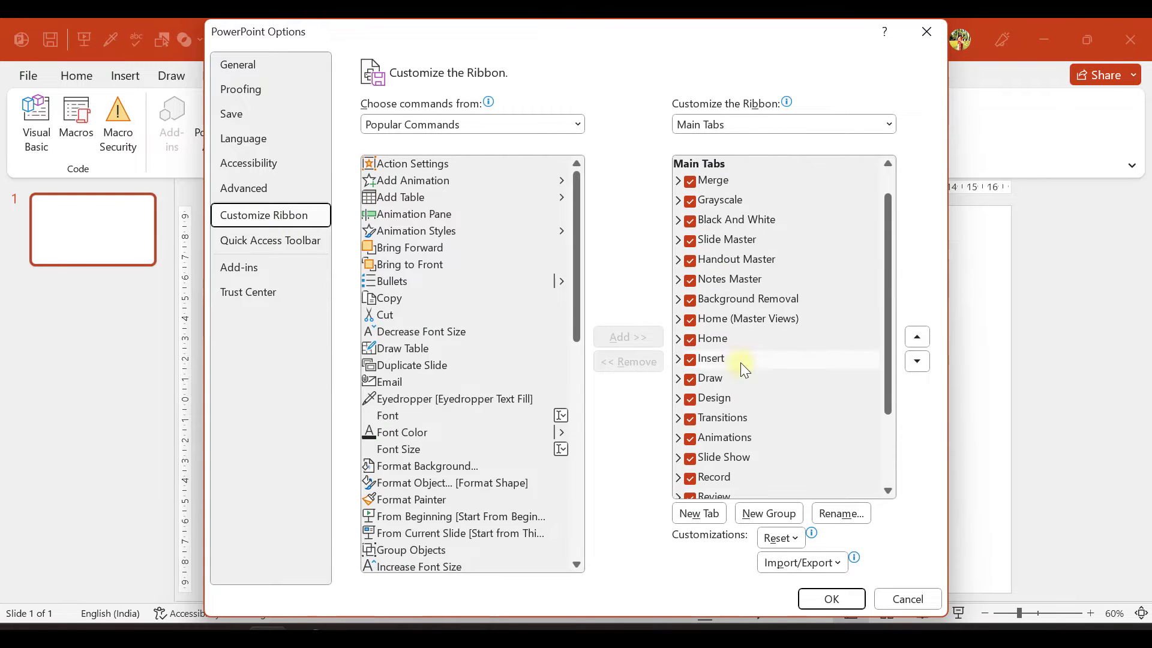
{"action": "left_click", "coordinate": [890, 124]}
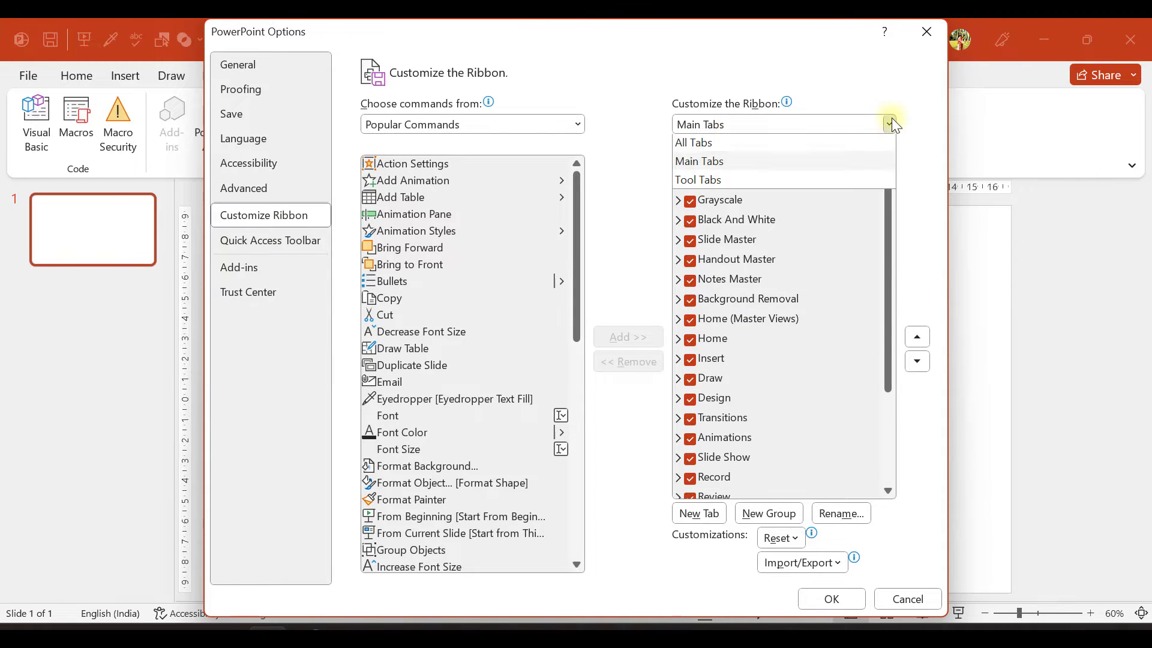
{"action": "left_click", "coordinate": [744, 144]}
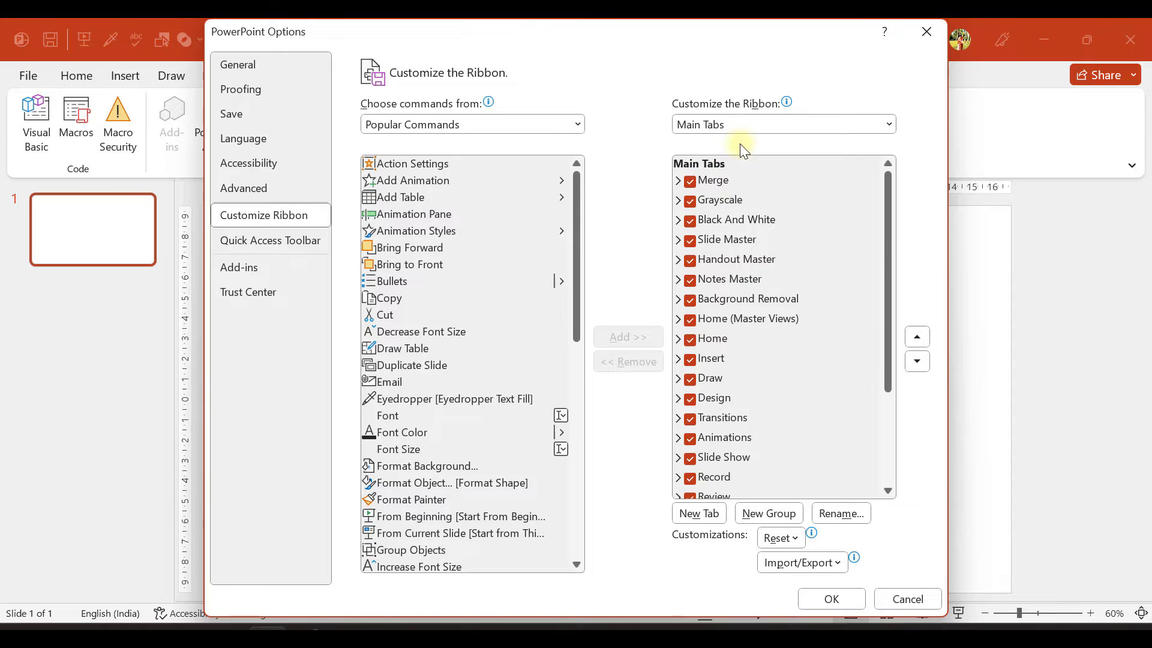
{"action": "scroll", "coordinate": [746, 390], "scroll_direction": "down", "scroll_amount": 1}
{"action": "scroll", "coordinate": [745, 387], "scroll_direction": "down", "scroll_amount": 8}
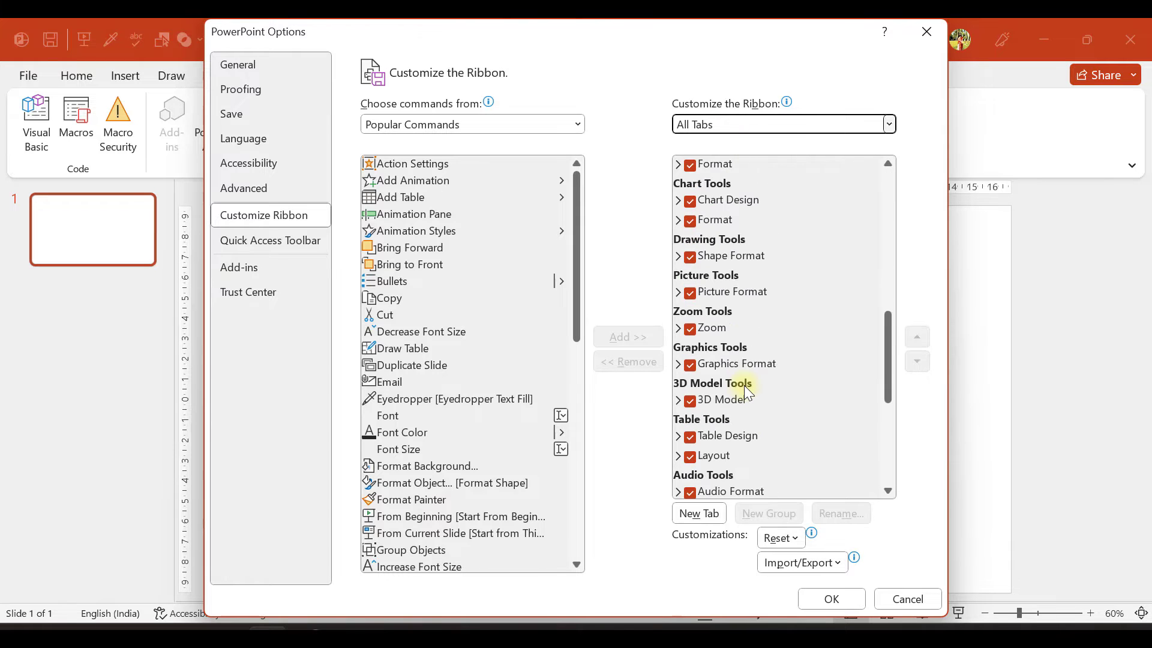
{"action": "scroll", "coordinate": [745, 387], "scroll_direction": "up", "scroll_amount": 2}
{"action": "scroll", "coordinate": [744, 385], "scroll_direction": "up", "scroll_amount": 5}
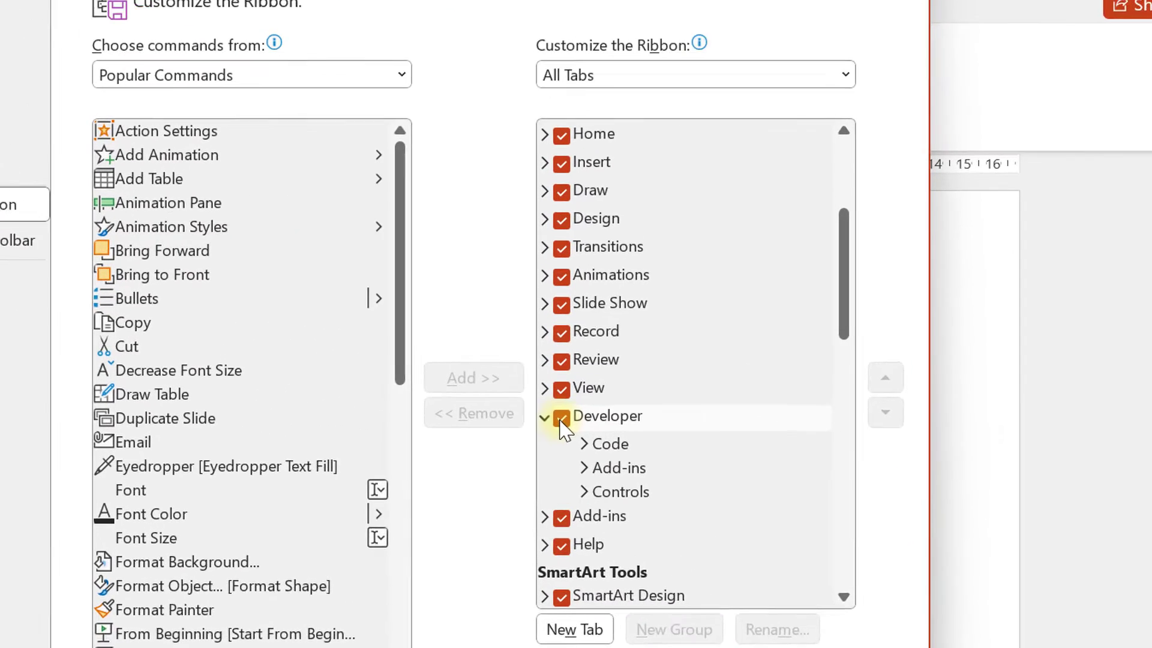
Turn the Developer entry off and on again in the ribbon customization, and apply the options
{"action": "left_click", "coordinate": [678, 370]}
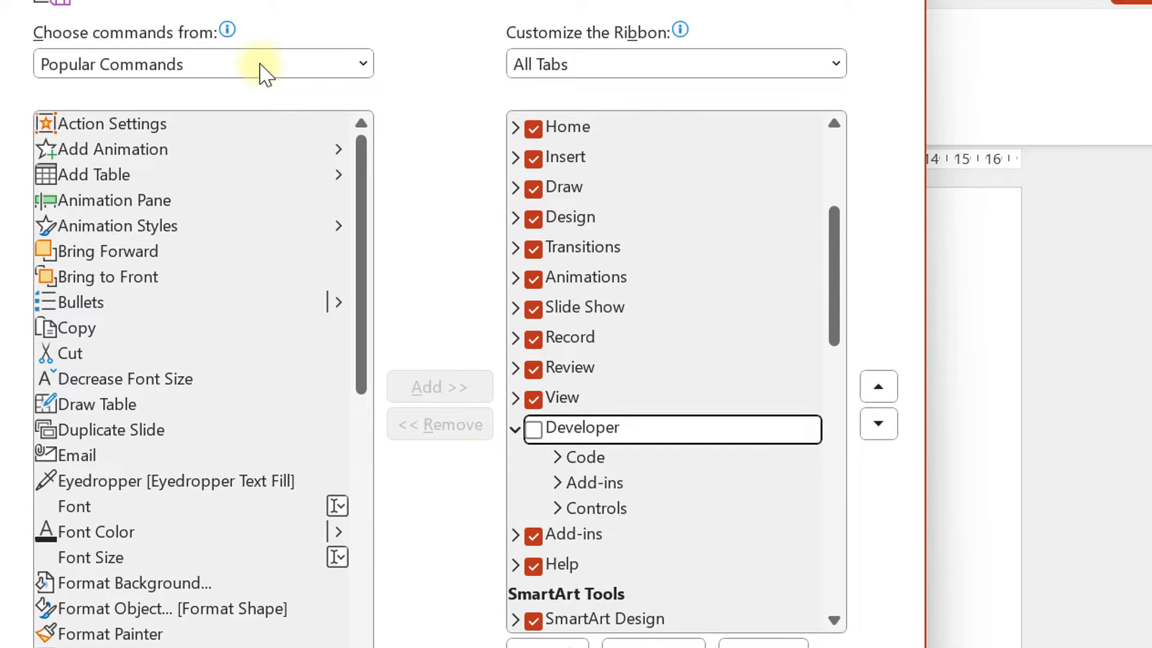
{"action": "left_click", "coordinate": [534, 428]}
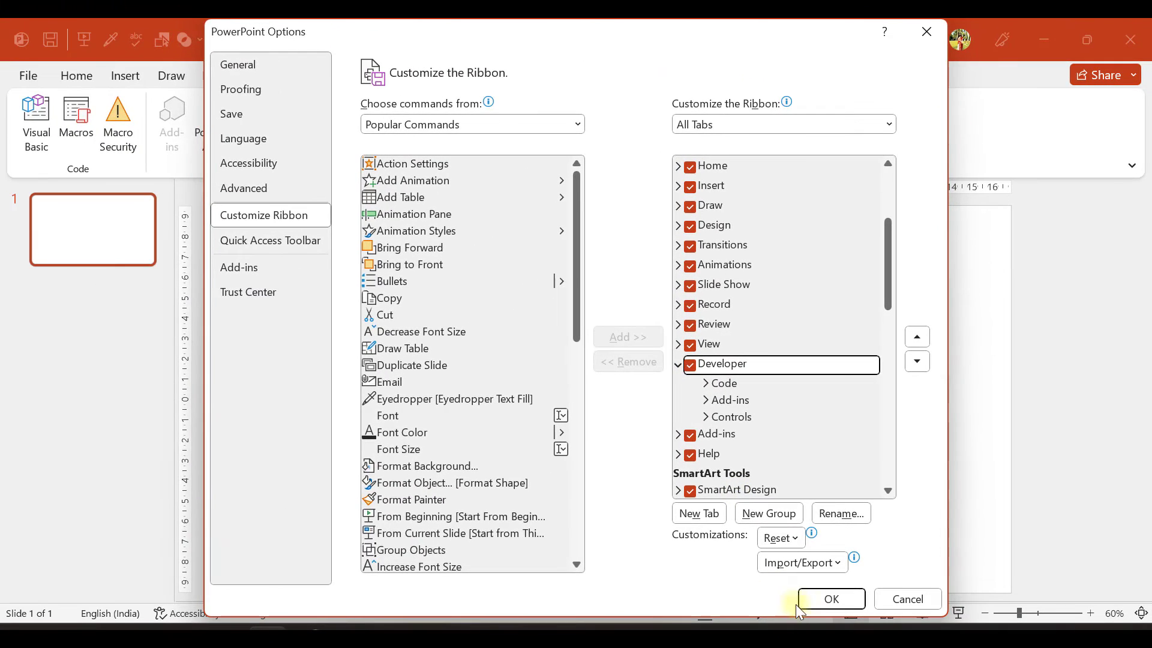
{"action": "left_click", "coordinate": [803, 596]}
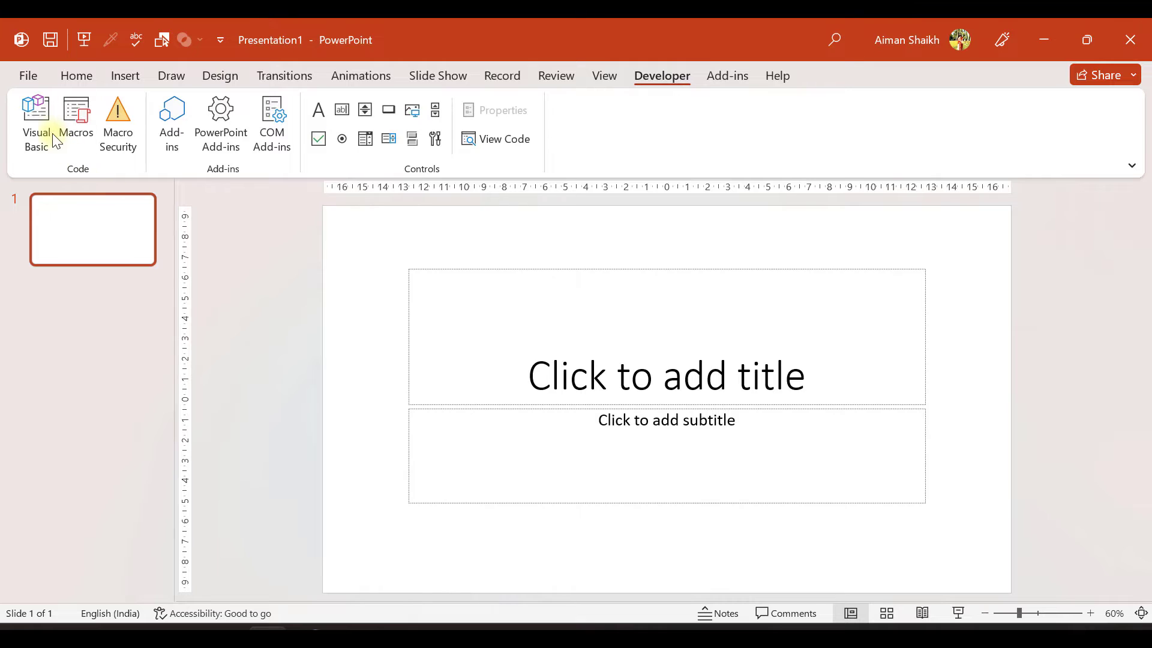
Insert a new module in the Visual Basic editor and paste the copied presentation code into it
{"action": "left_click", "coordinate": [39, 123]}
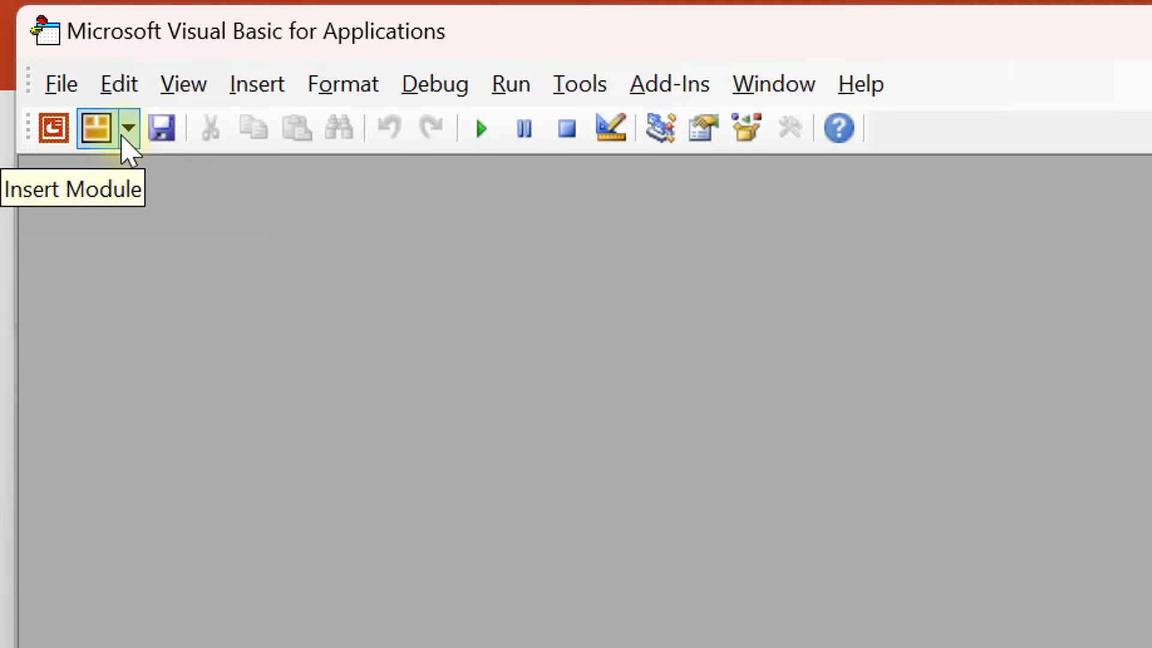
{"action": "left_click", "coordinate": [128, 128]}
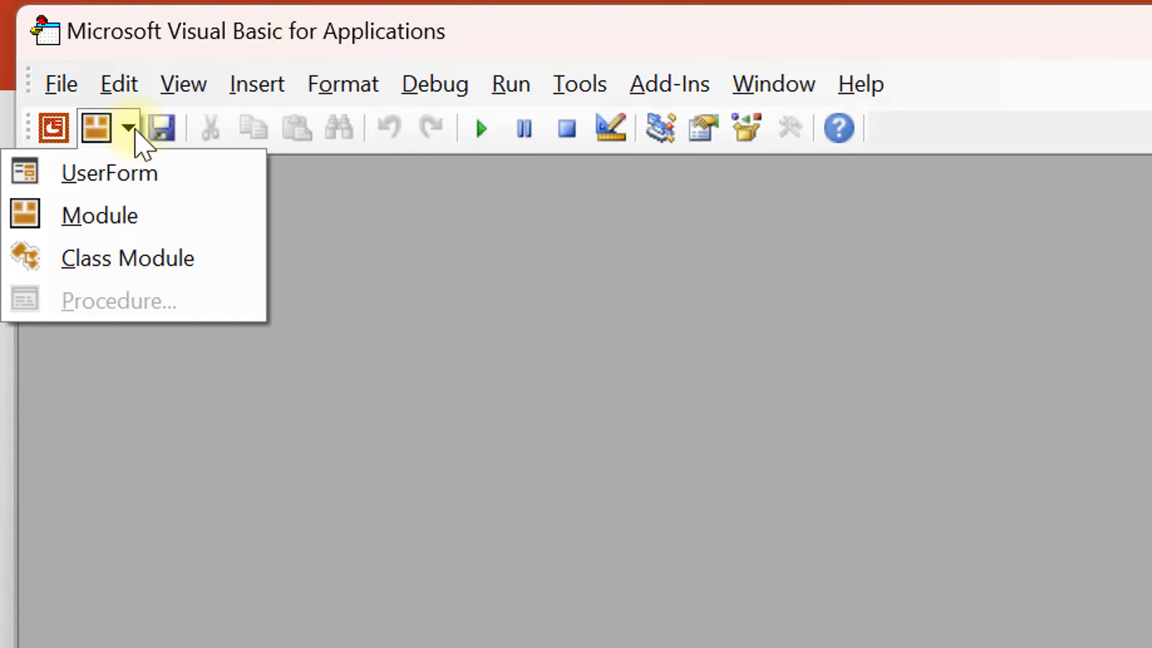
{"action": "left_click", "coordinate": [73, 228]}
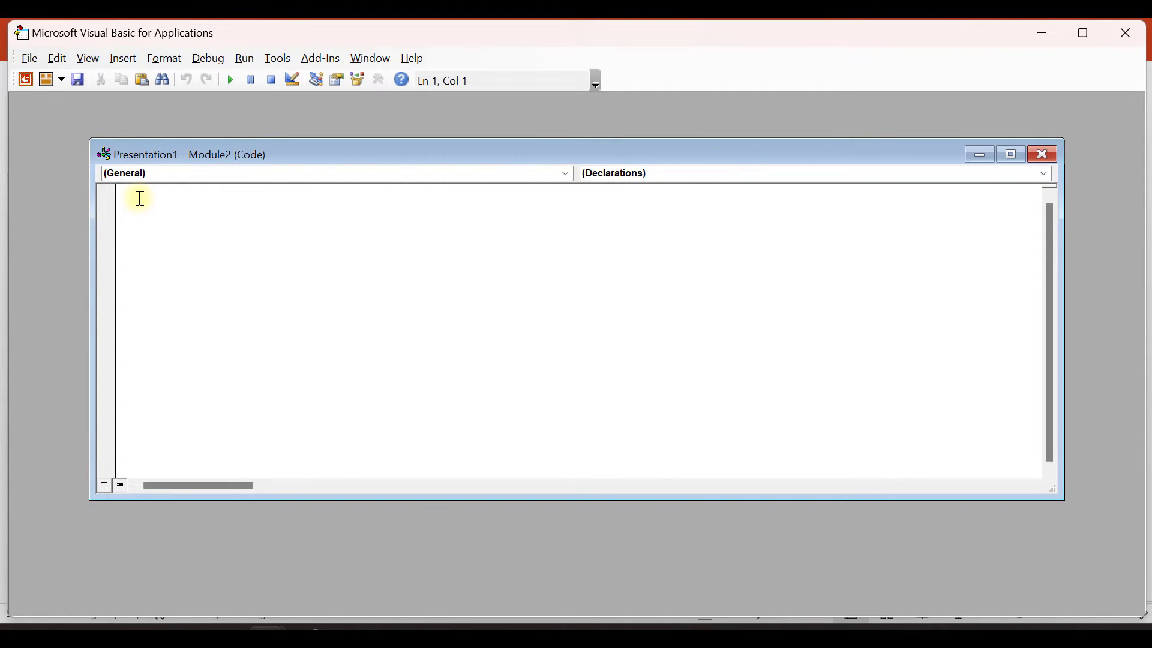
{"action": "key", "text": "ctrl+v"}
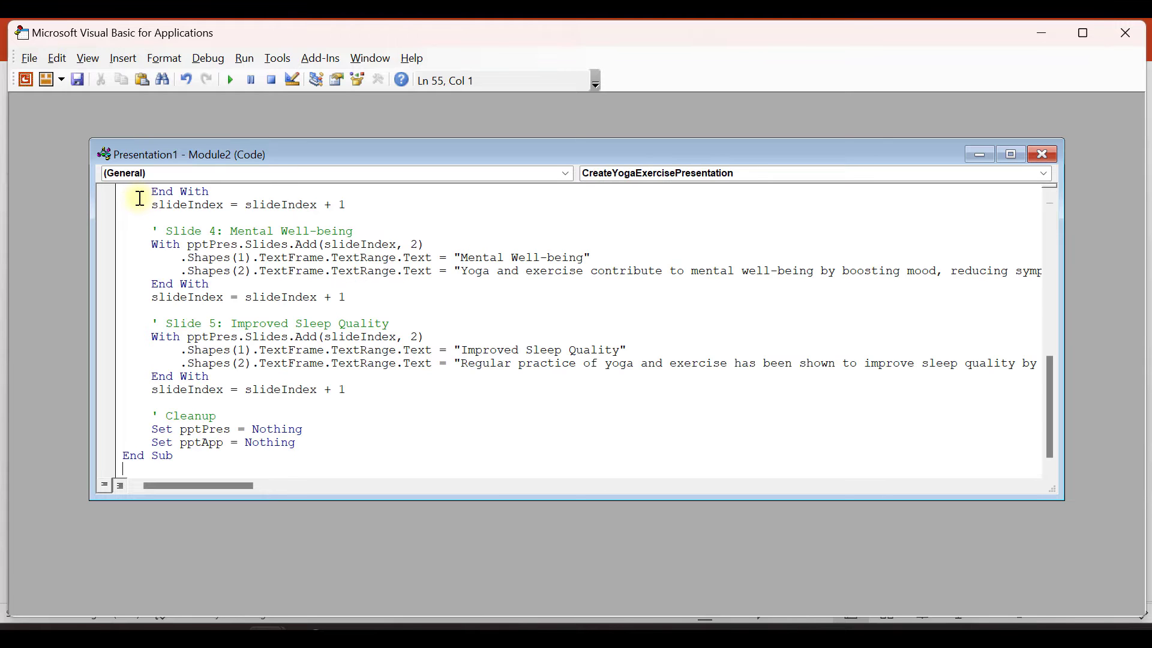
{"action": "scroll", "coordinate": [196, 286], "scroll_direction": "up", "scroll_amount": 11}
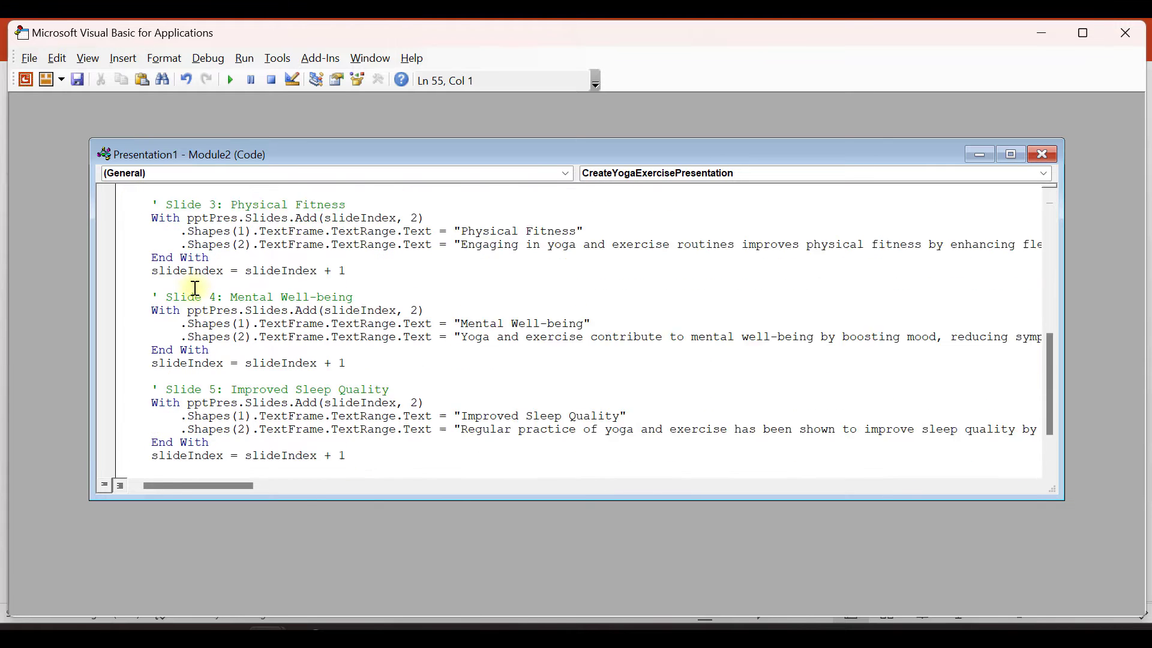
Run the CreateYogaExercisePresentation macro from the pasted module to generate the slides
{"action": "scroll", "coordinate": [195, 289], "scroll_direction": "down", "scroll_amount": 11}
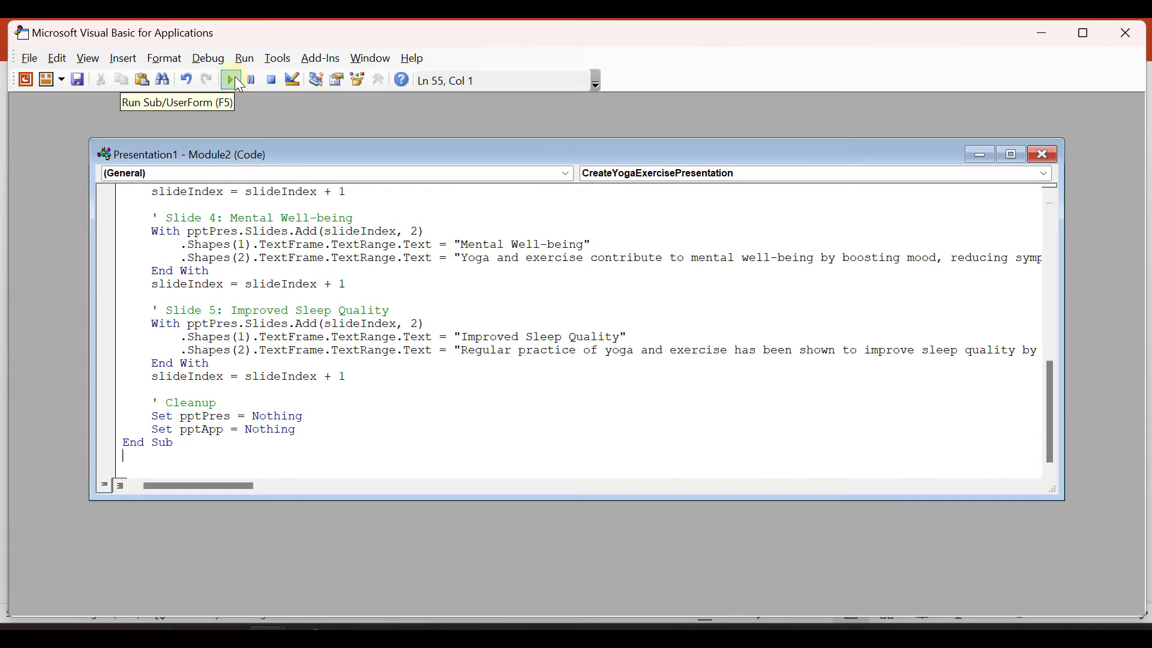
{"action": "left_click", "coordinate": [228, 81]}
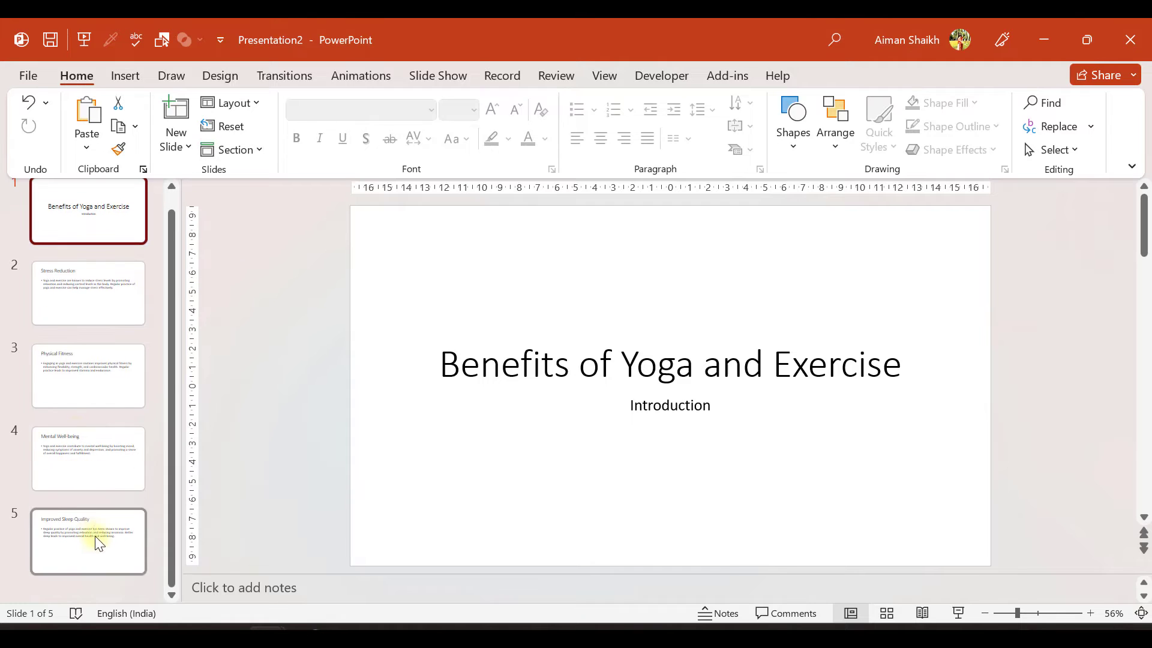
Review the title and text of all five generated slides and return to the title slide
{"action": "left_click", "coordinate": [103, 311]}
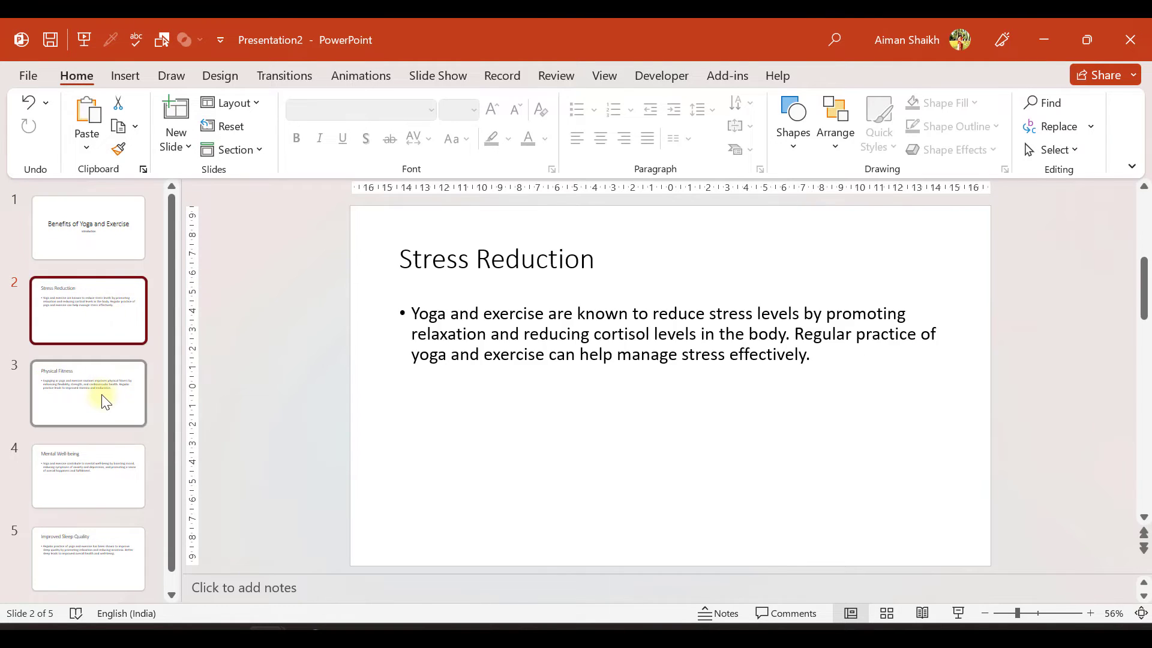
{"action": "left_click", "coordinate": [102, 398]}
{"action": "left_click", "coordinate": [105, 486]}
{"action": "left_click", "coordinate": [94, 582]}
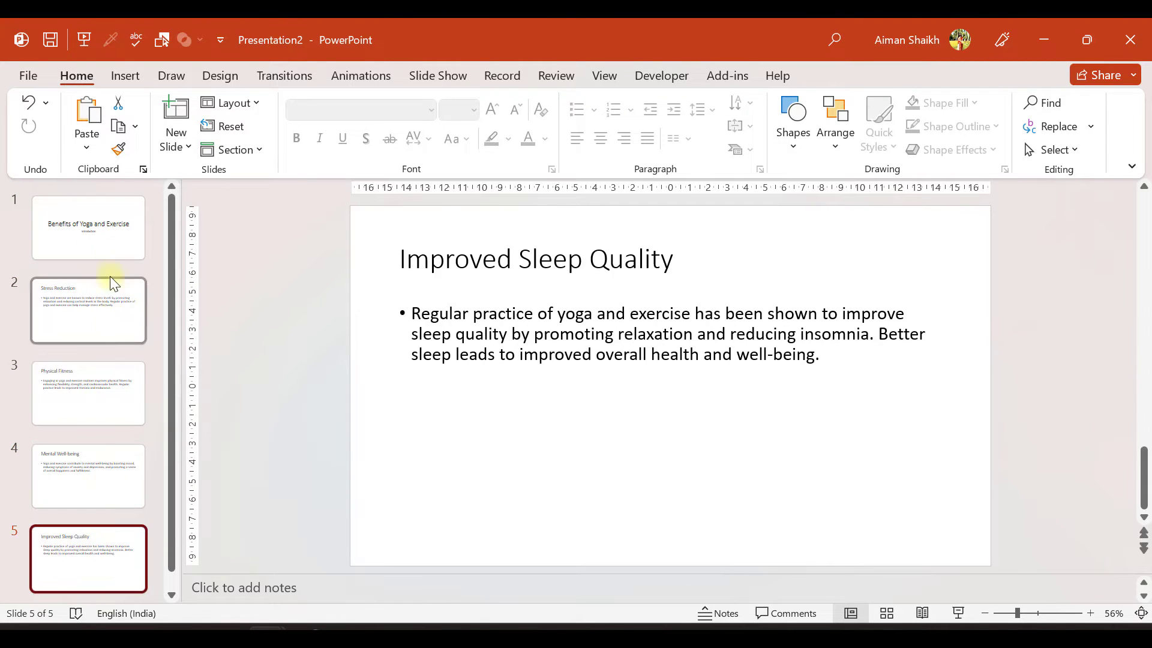
{"action": "left_click", "coordinate": [118, 244]}
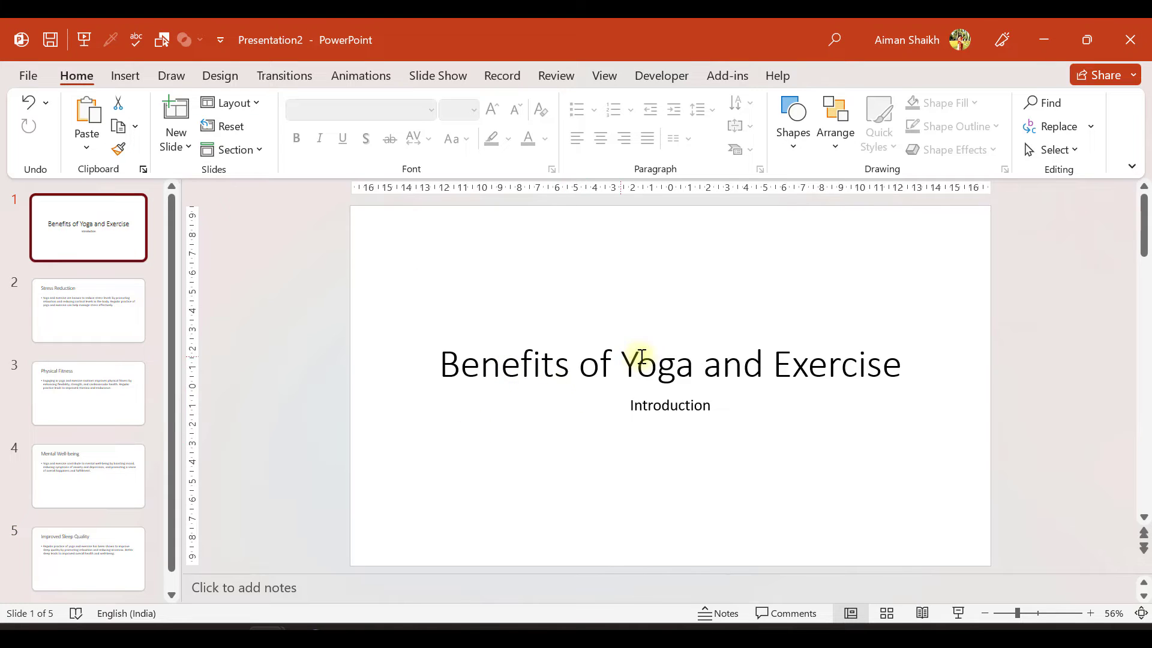
{"action": "left_click", "coordinate": [138, 327]}
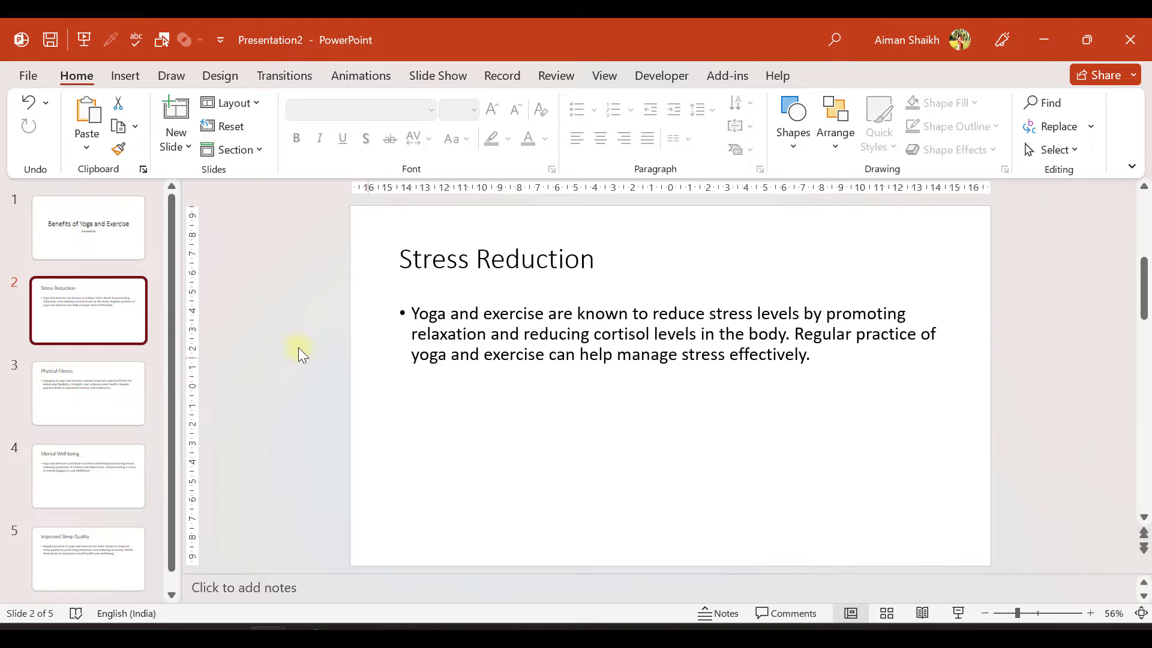
{"action": "left_click", "coordinate": [113, 388]}
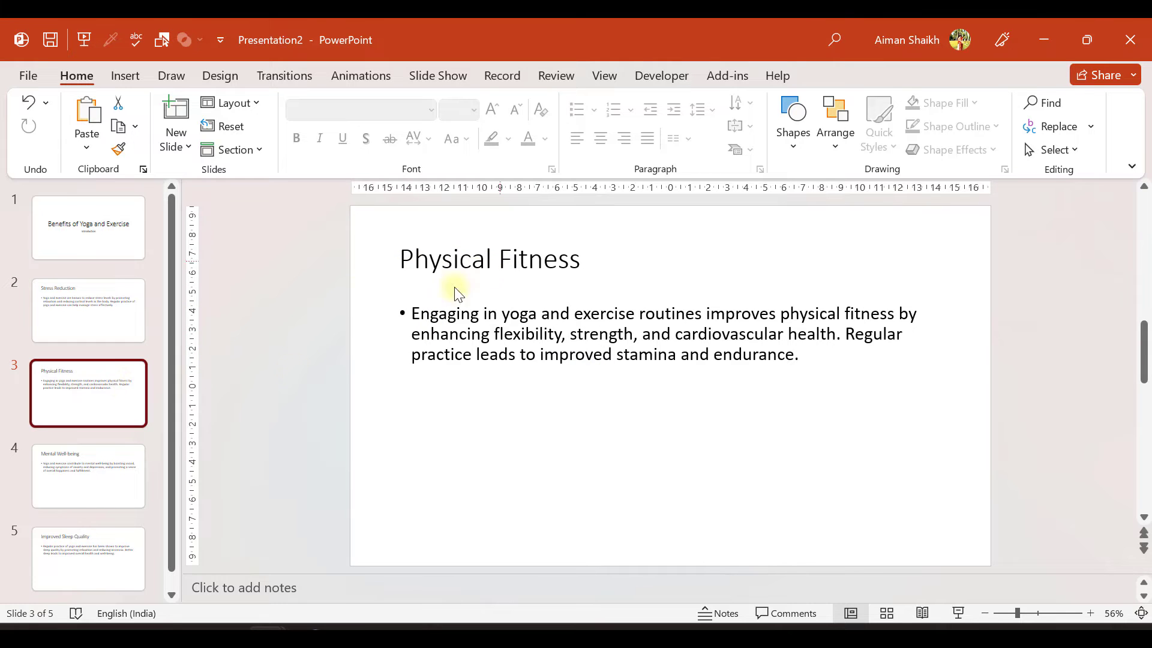
{"action": "left_click", "coordinate": [98, 465]}
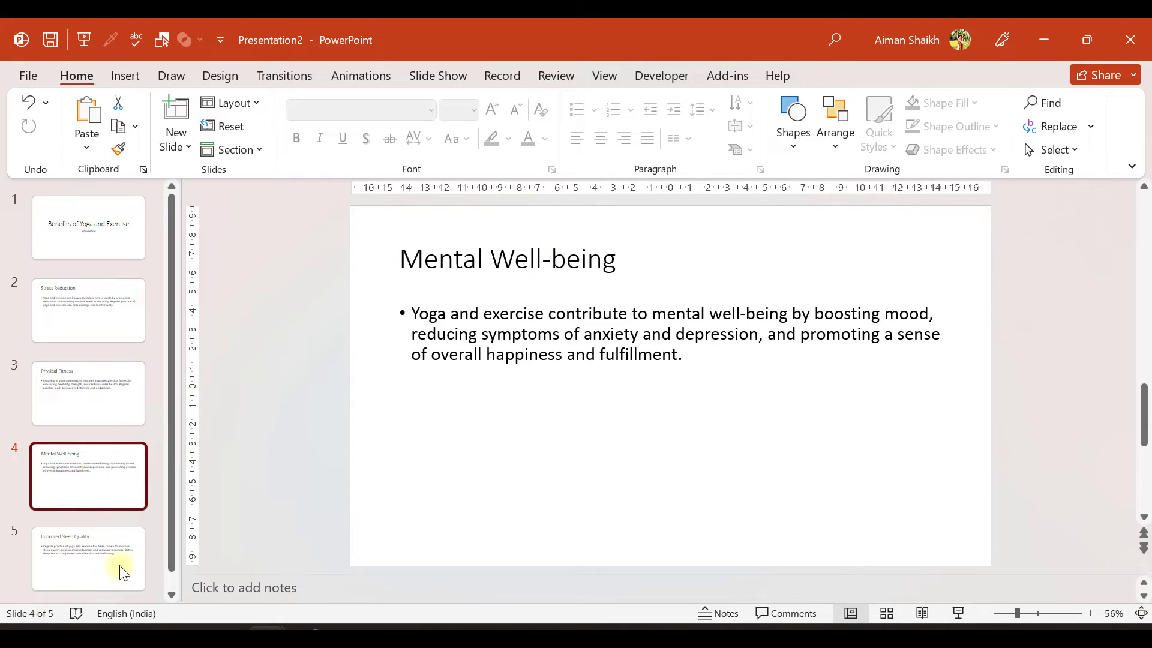
{"action": "left_click", "coordinate": [51, 564]}
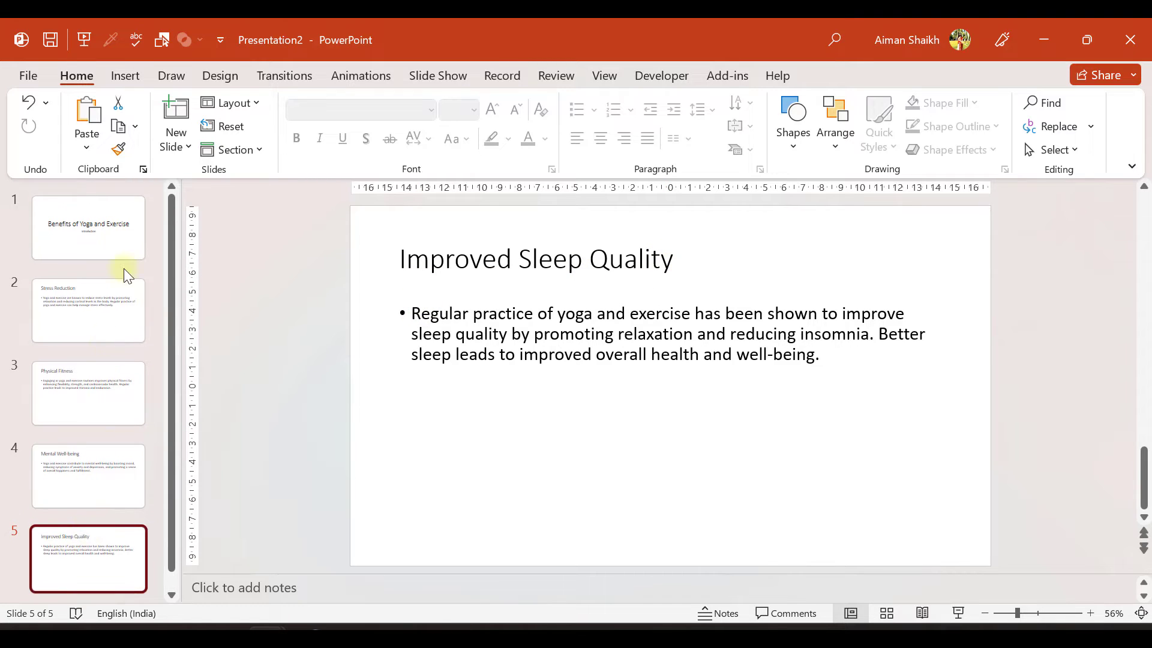
{"action": "left_click", "coordinate": [111, 230]}
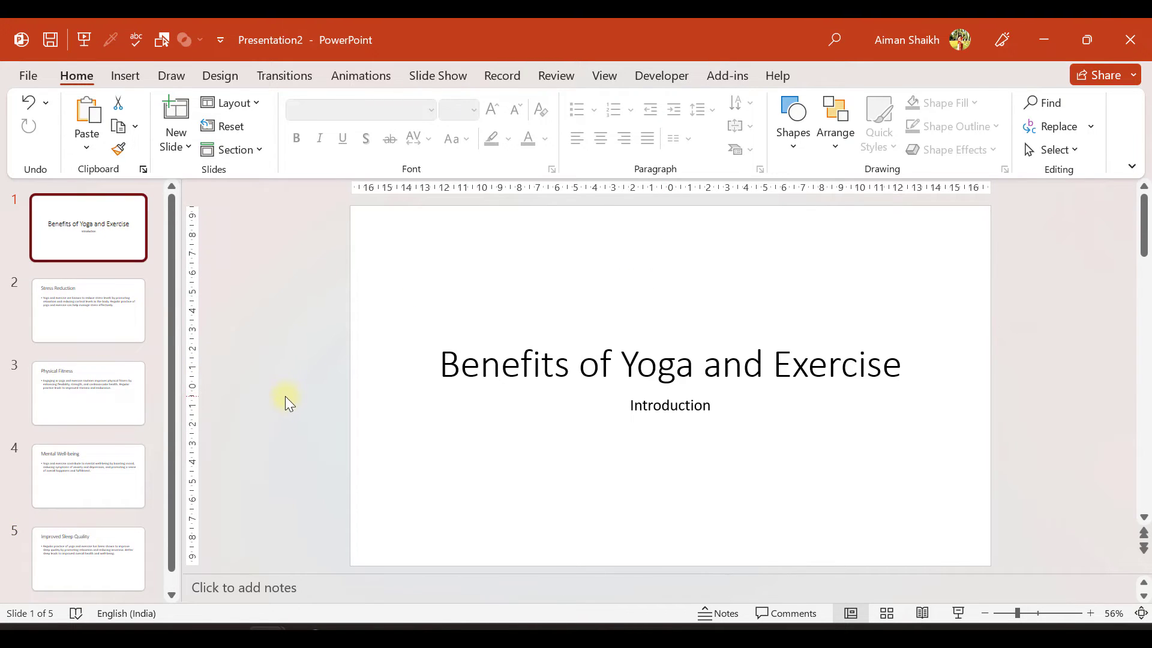
Try the Madison theme on all slides, replace it with the blue interlocking-circle theme, and review slides 2 to 5
{"action": "key", "text": "ctrl+a"}
{"action": "left_click", "coordinate": [225, 79]}
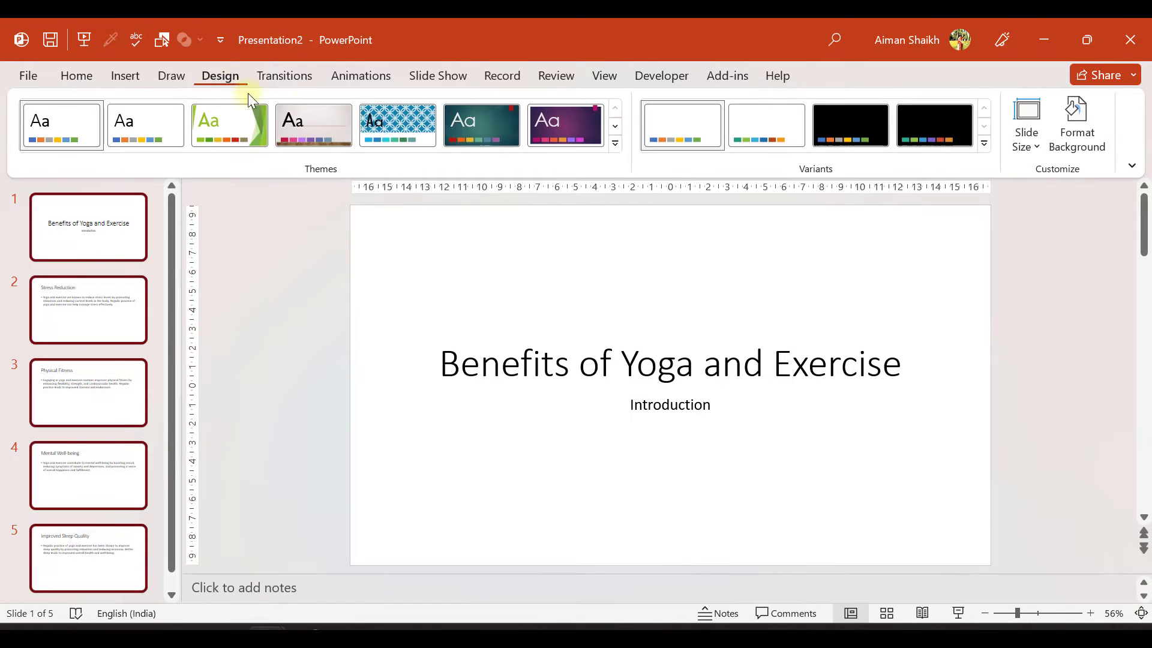
{"action": "left_click", "coordinate": [616, 144]}
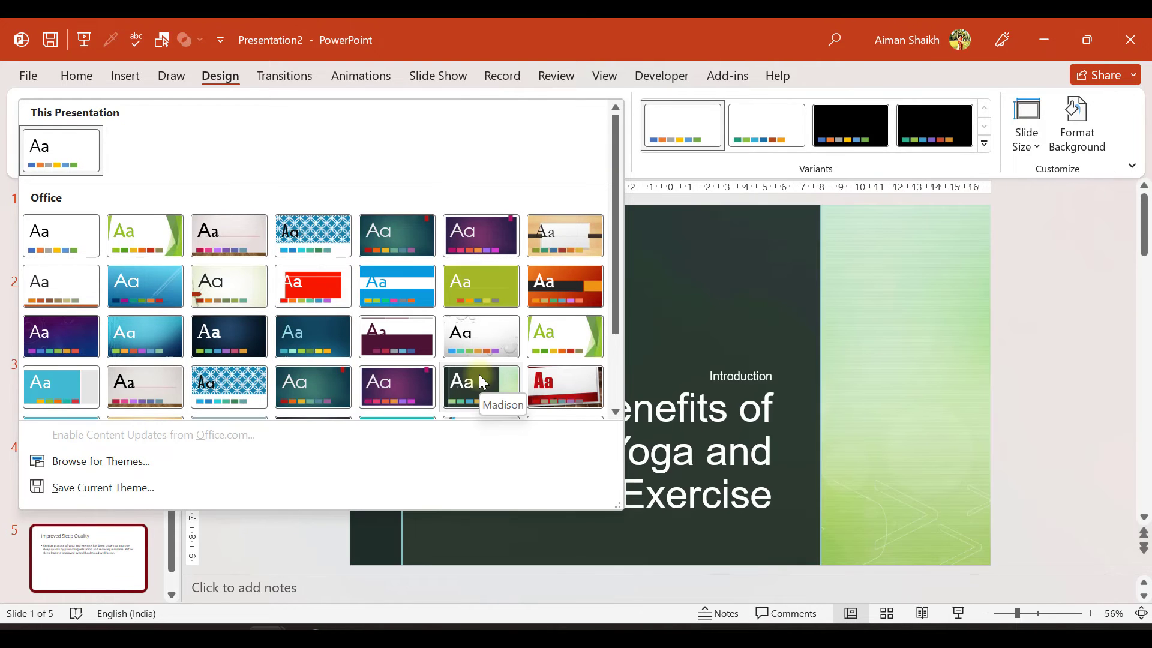
{"action": "left_click", "coordinate": [480, 378]}
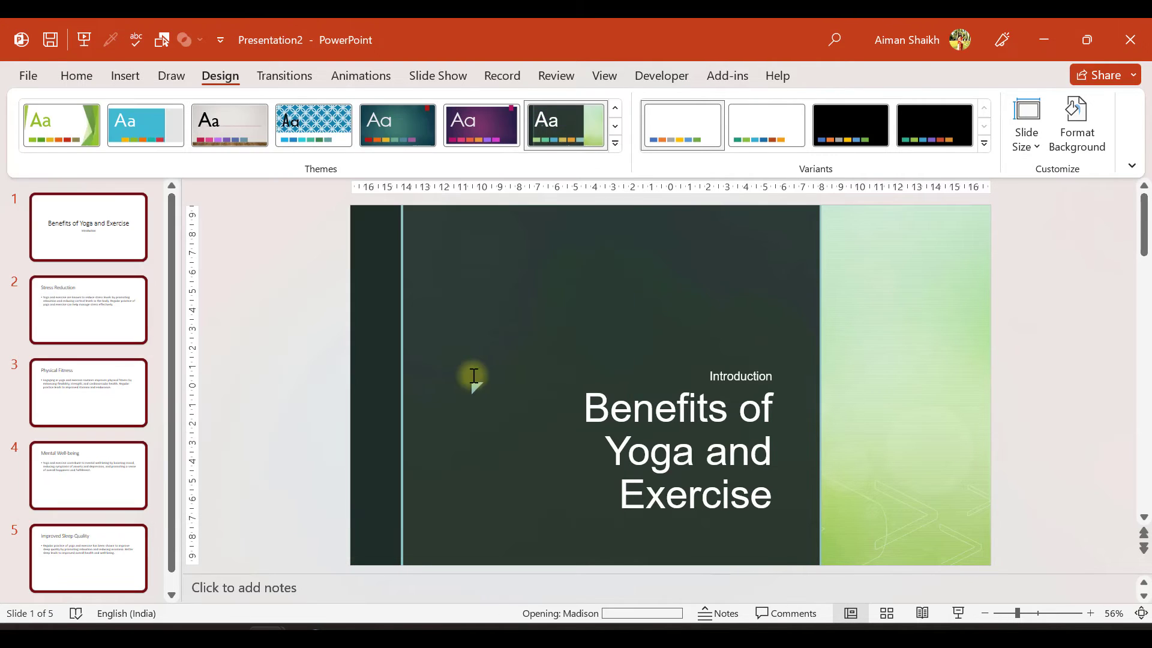
{"action": "left_click", "coordinate": [984, 144]}
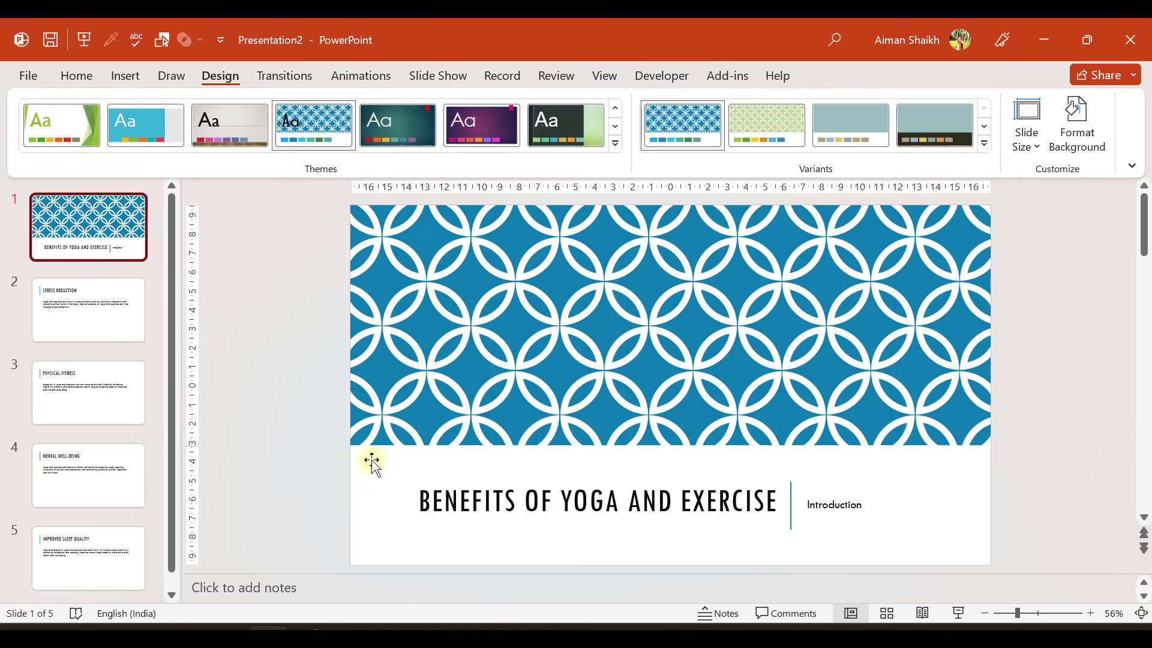
{"action": "left_click", "coordinate": [84, 319]}
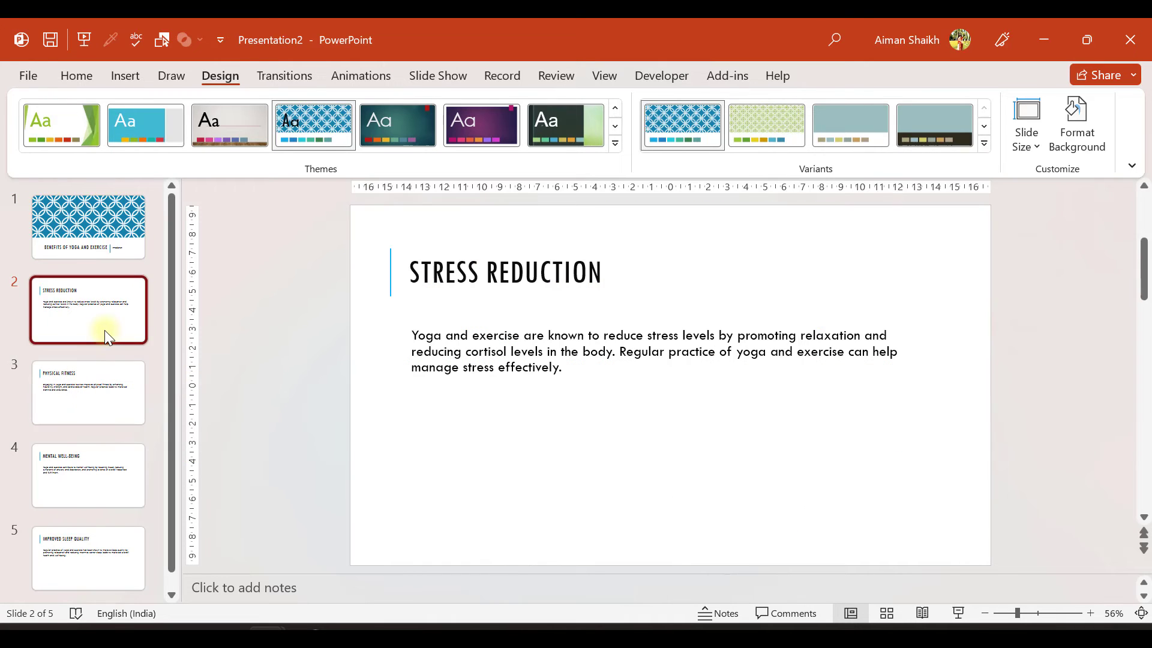
{"action": "left_click", "coordinate": [103, 396]}
{"action": "left_click", "coordinate": [114, 497]}
{"action": "left_click", "coordinate": [100, 526]}
Fill the Stress Reduction slide's background with the stock image of women playing soccer from the Sport results
{"action": "left_click", "coordinate": [95, 329]}
{"action": "right_click", "coordinate": [378, 473]}
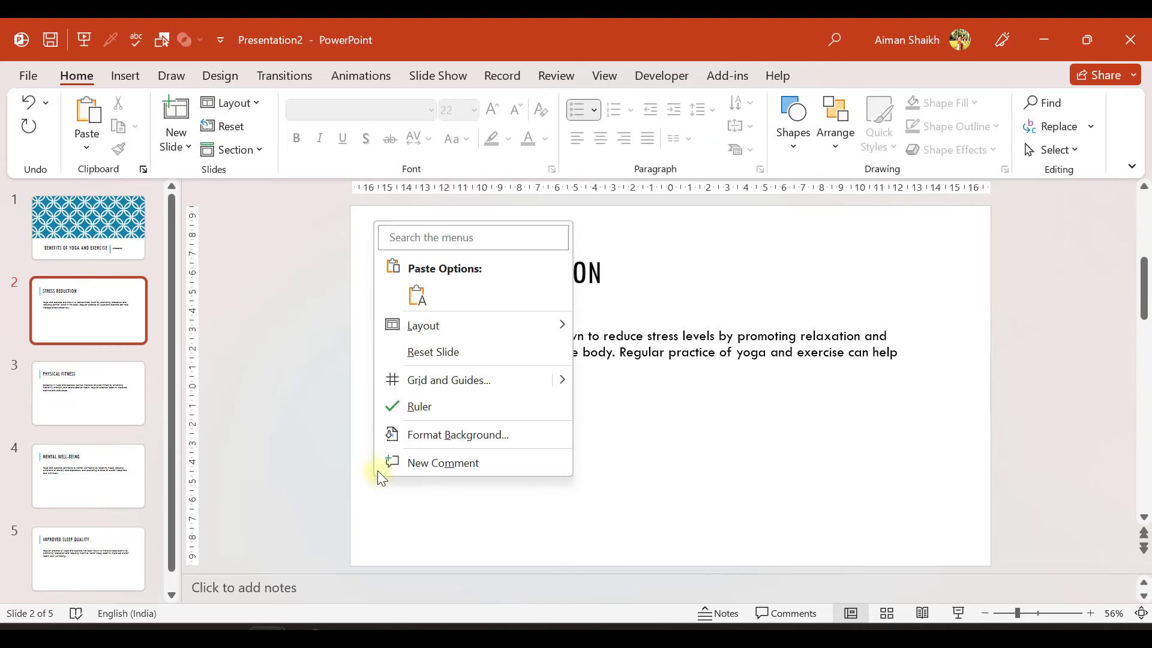
{"action": "left_click", "coordinate": [414, 437]}
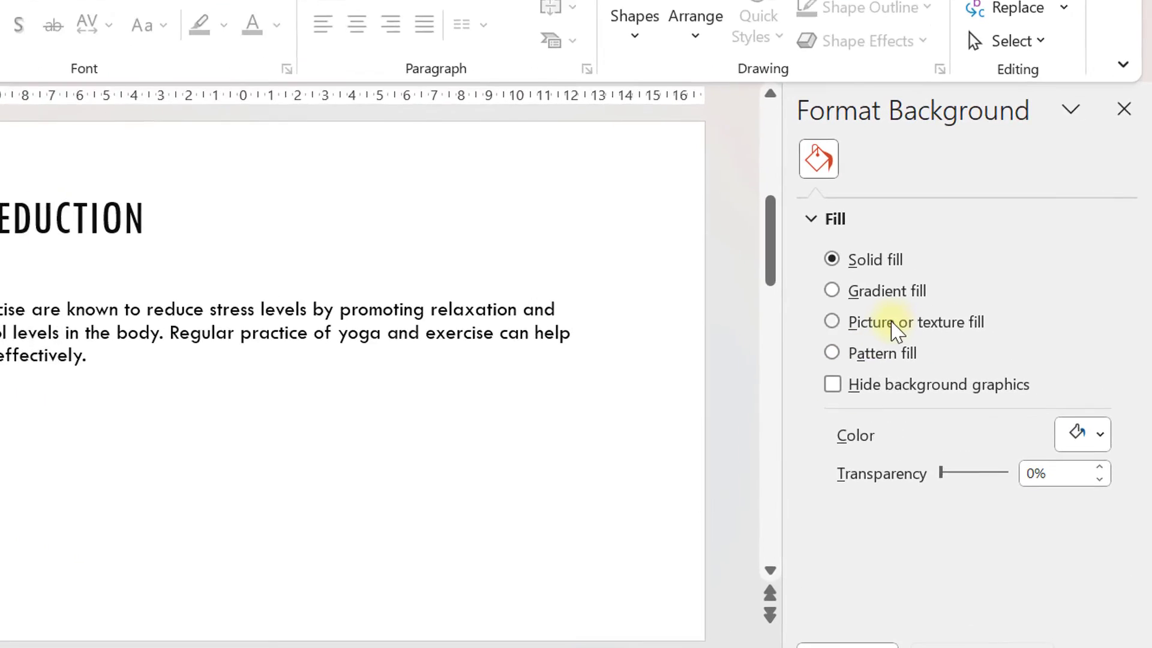
{"action": "left_click", "coordinate": [957, 360]}
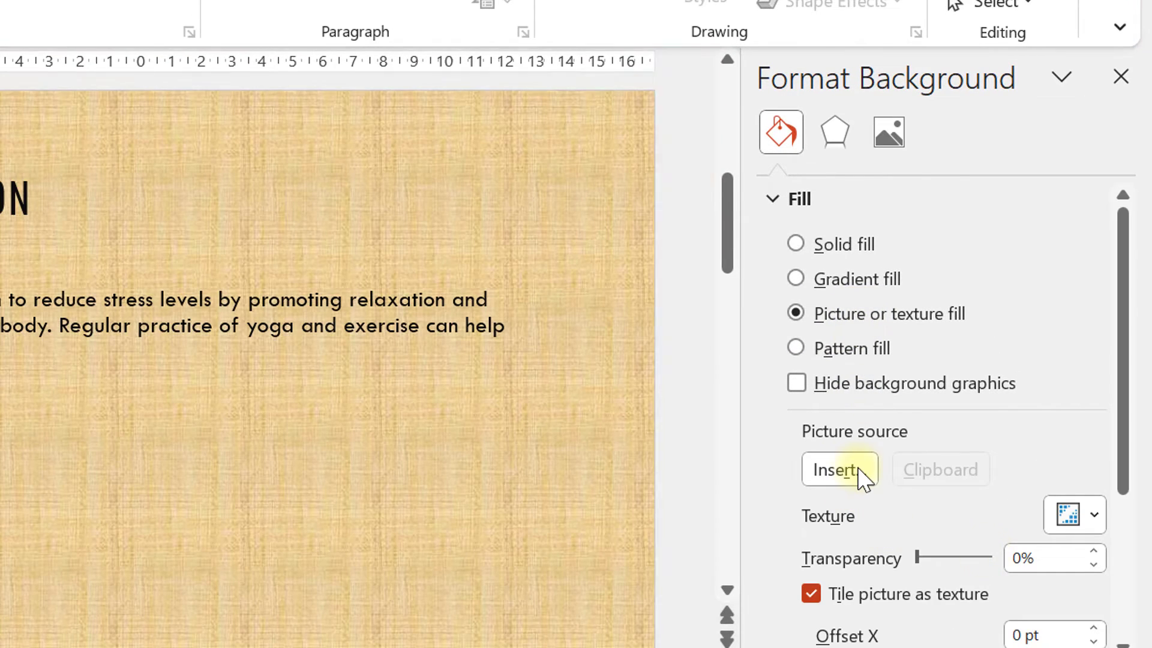
{"action": "left_click", "coordinate": [840, 469]}
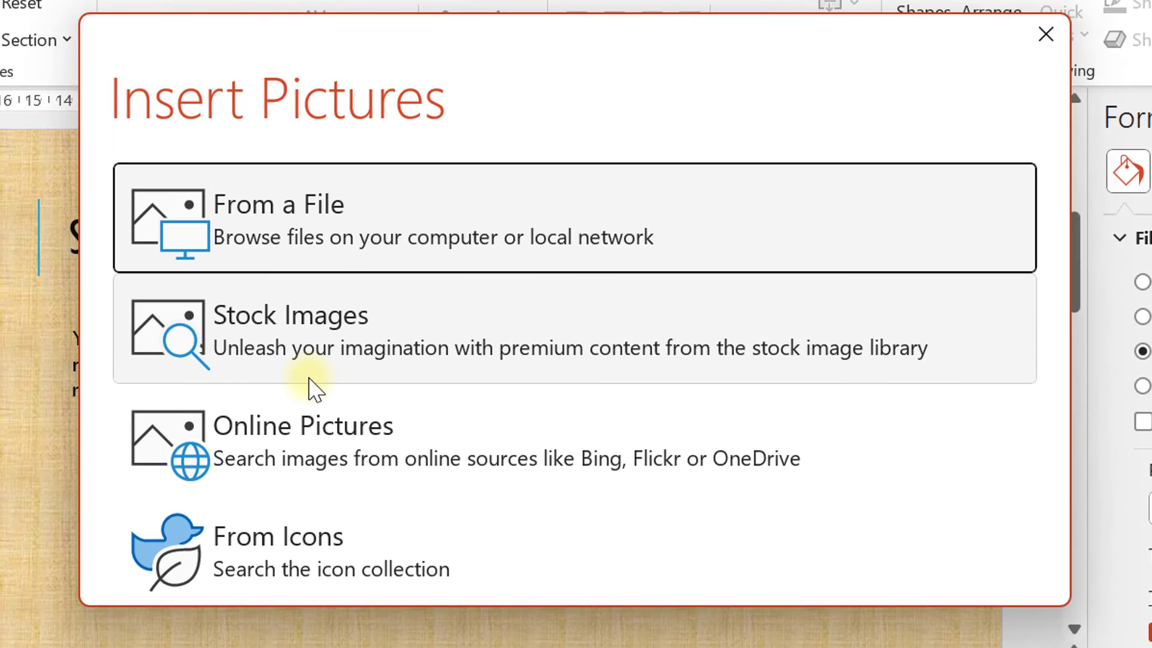
{"action": "left_click", "coordinate": [354, 327]}
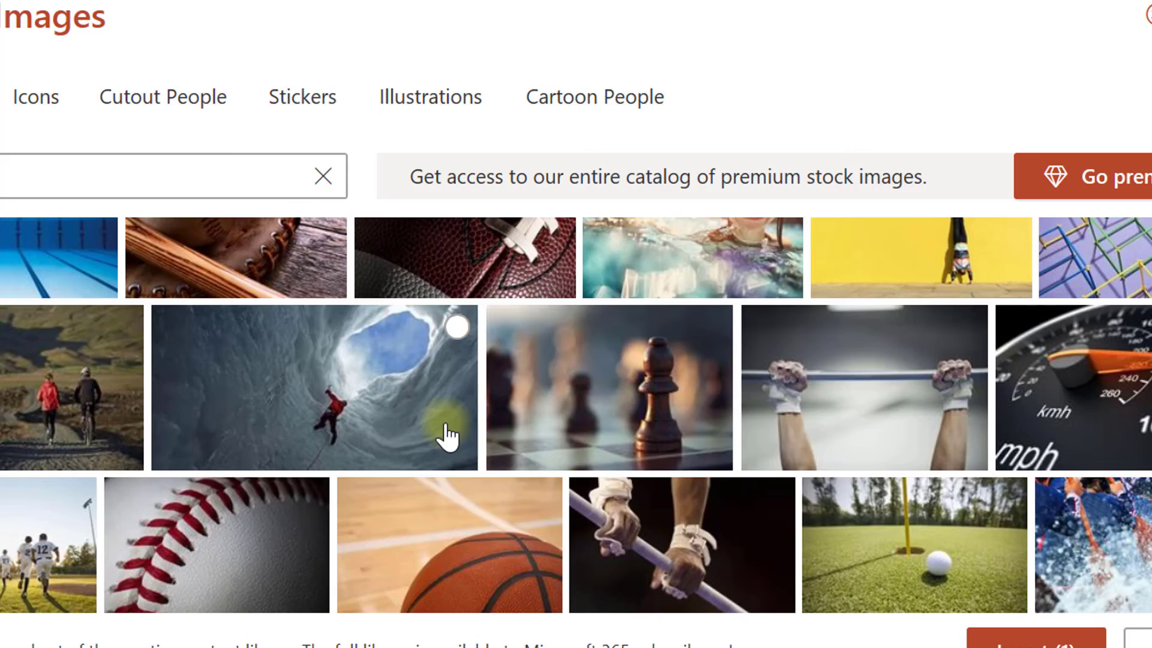
{"action": "scroll", "coordinate": [450, 438], "scroll_direction": "down", "scroll_amount": 5}
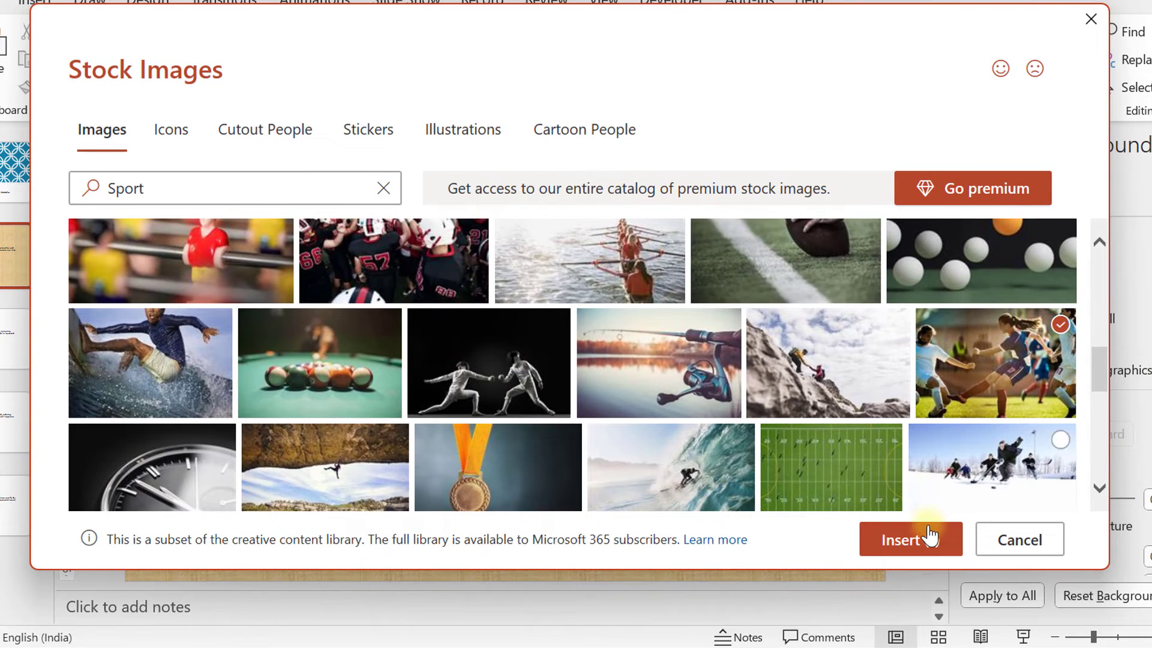
{"action": "left_click", "coordinate": [927, 540]}
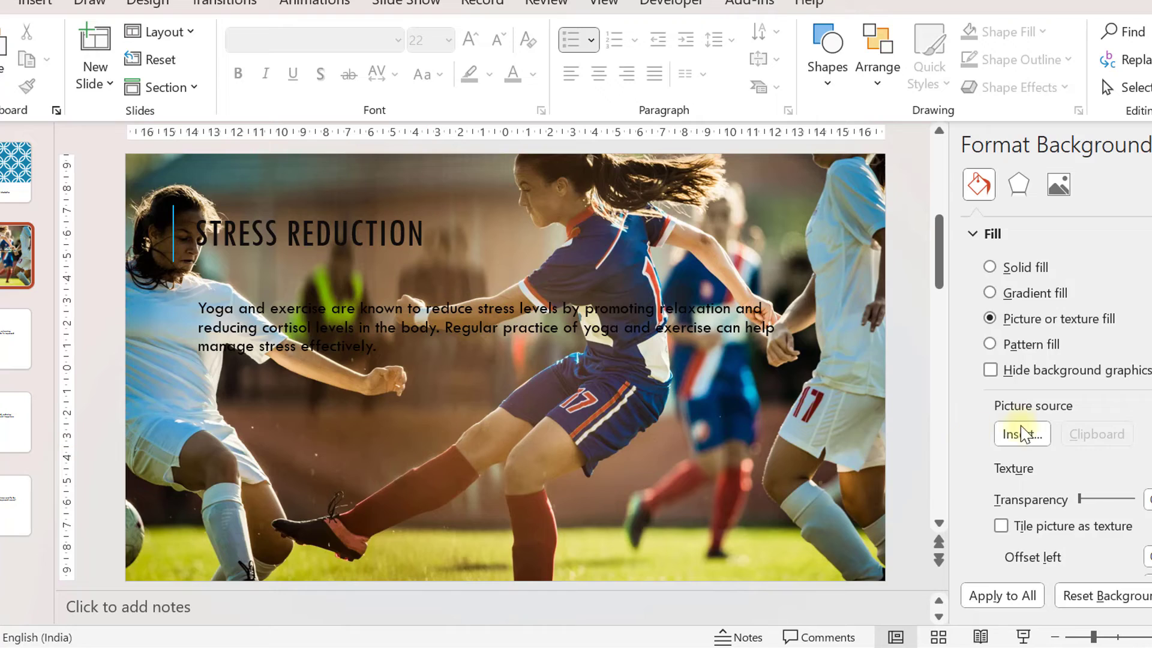
Set the background picture's transparency to 45% and apply the background to all slides
{"action": "scroll", "coordinate": [1080, 465], "scroll_direction": "down", "scroll_amount": 3}
{"action": "left_click_drag", "start_coordinate": [1077, 397], "coordinate": [1123, 406]}
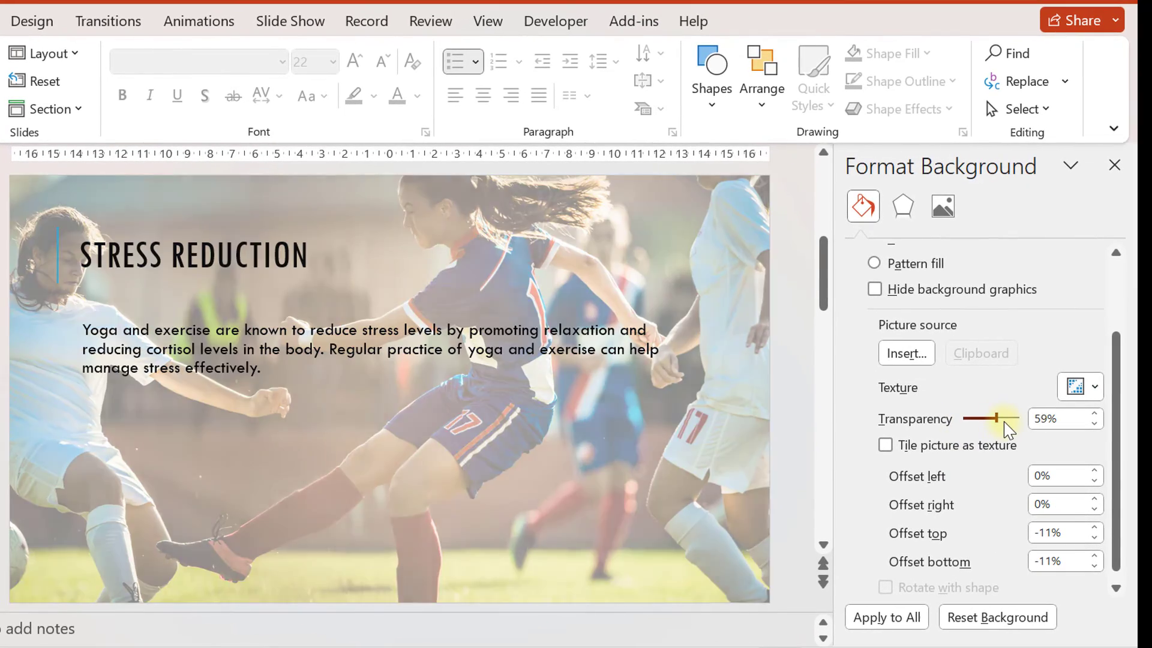
{"action": "left_click_drag", "start_coordinate": [1005, 421], "coordinate": [988, 423]}
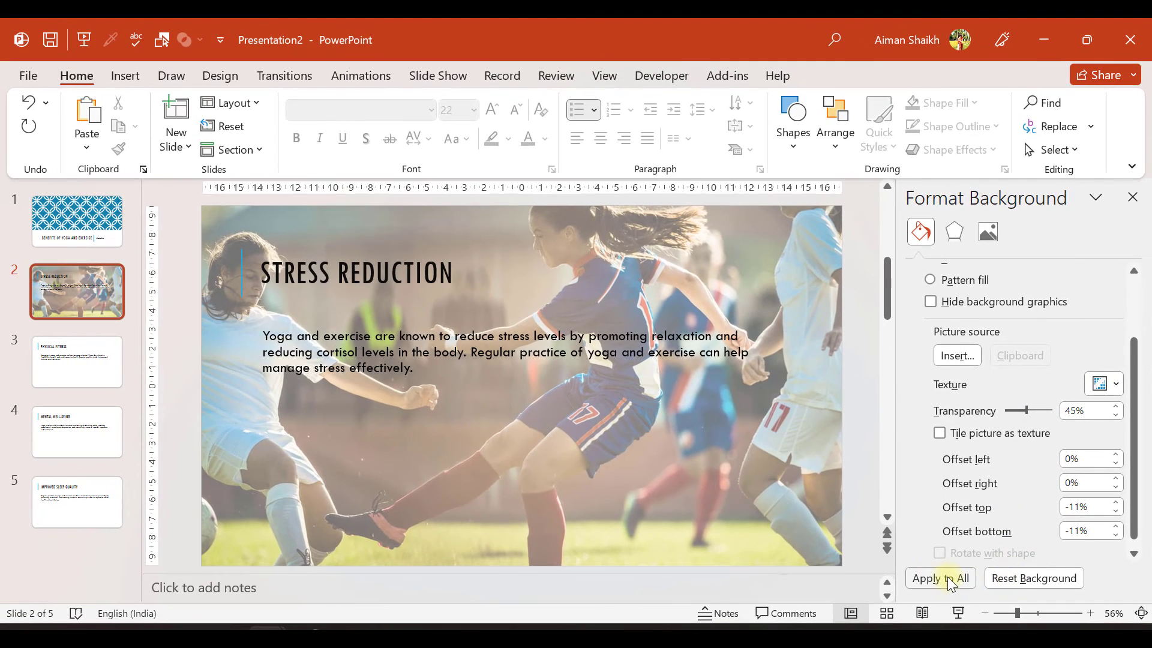
{"action": "left_click", "coordinate": [951, 579]}
Check the picture background on slides 3 to 5 and return to the Stress Reduction slide
{"action": "scroll", "coordinate": [180, 360], "scroll_direction": "down", "scroll_amount": 1}
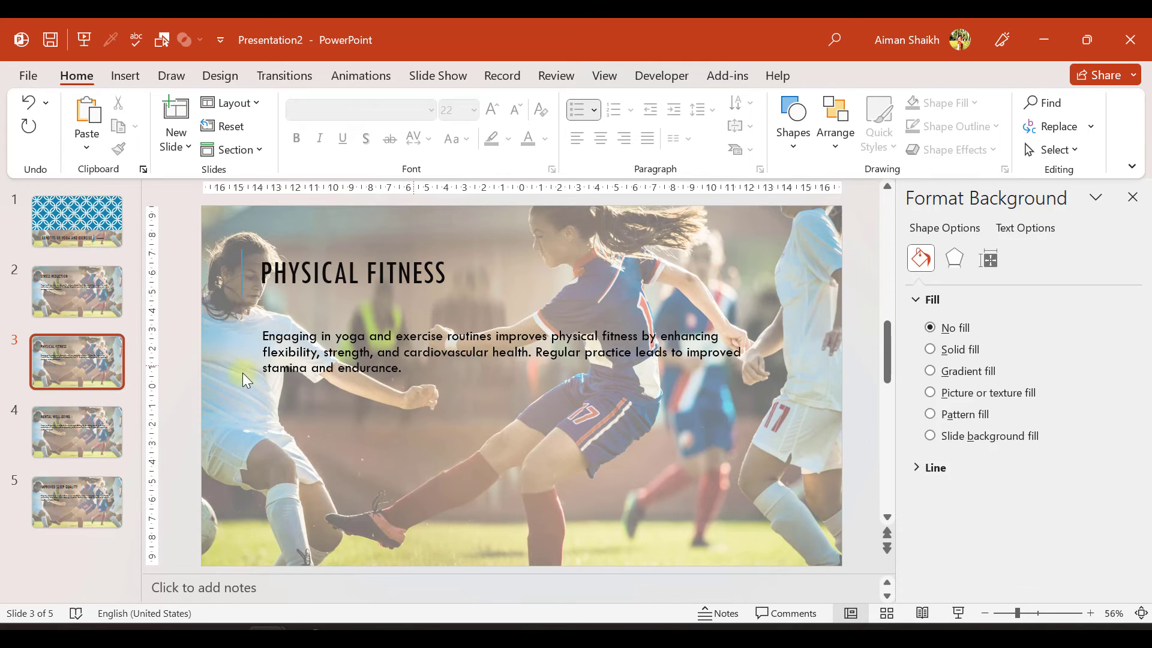
{"action": "left_click", "coordinate": [300, 407]}
{"action": "left_click", "coordinate": [90, 431]}
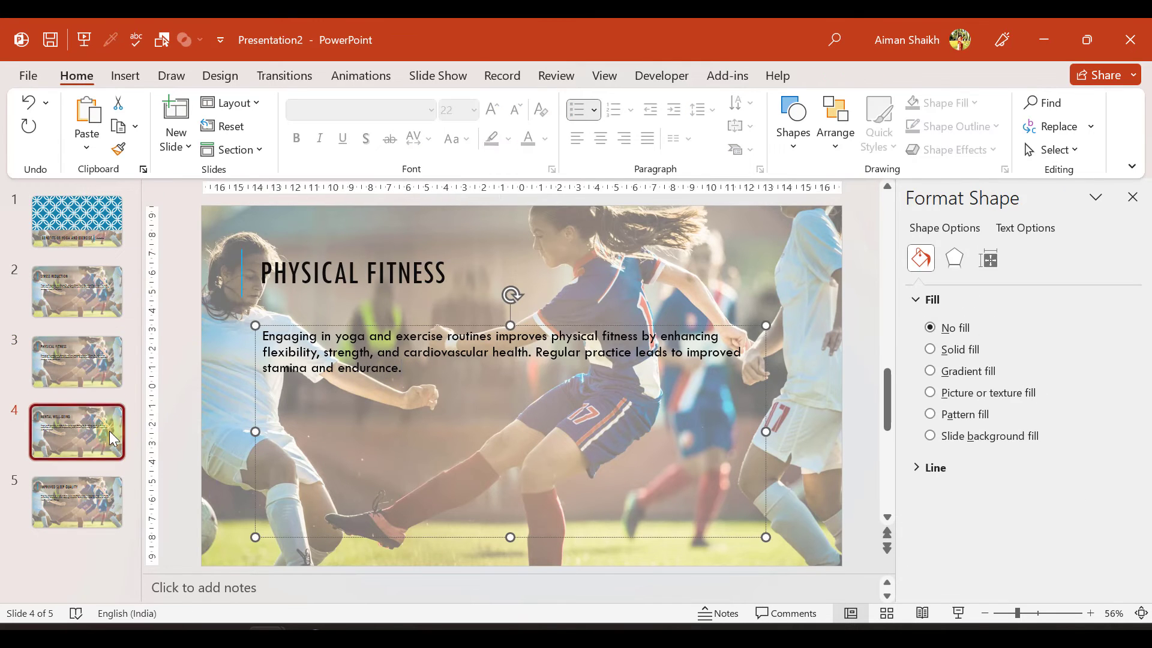
{"action": "left_click", "coordinate": [96, 495]}
{"action": "left_click", "coordinate": [87, 312]}
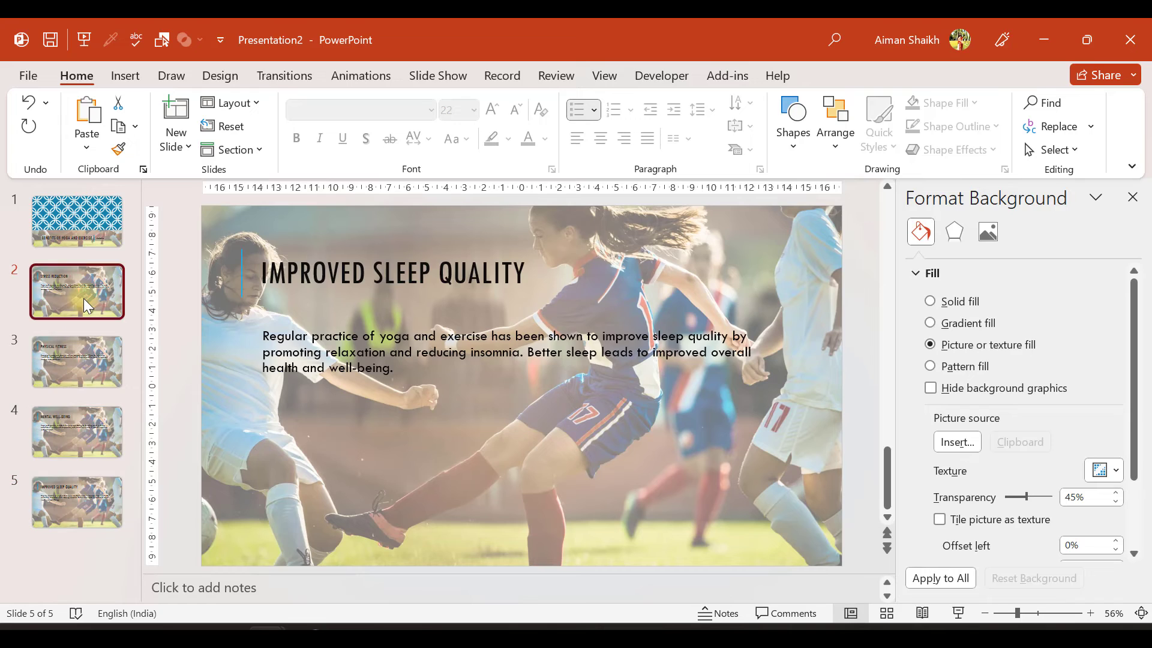